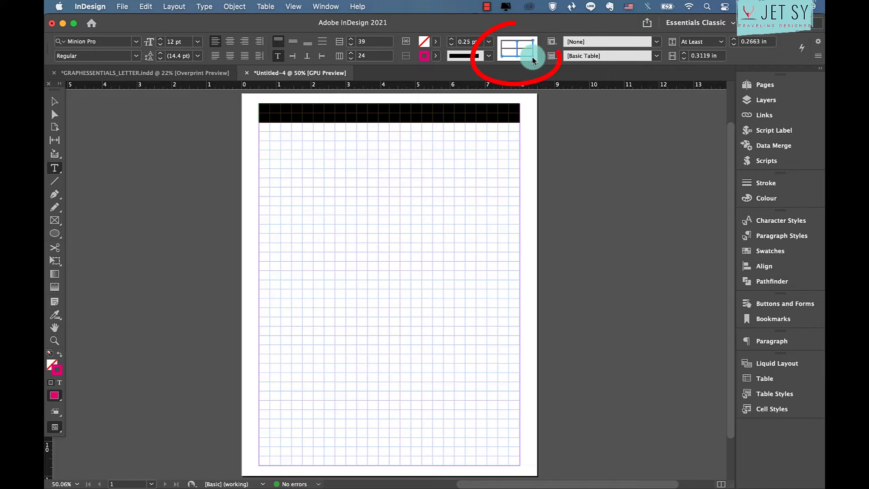
Remove the cell strokes from the table's two top rows by setting the stroke colour to [None].
left_click(522, 51)
triple_click(522, 51)
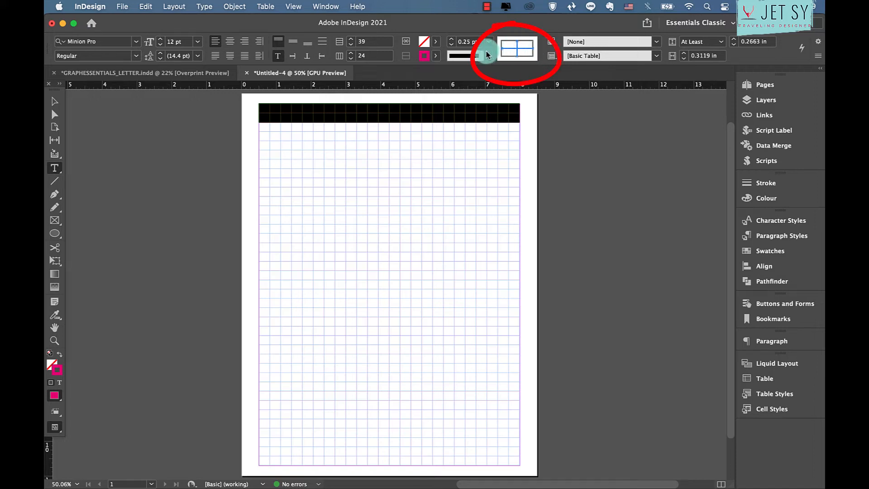
left_click(432, 58)
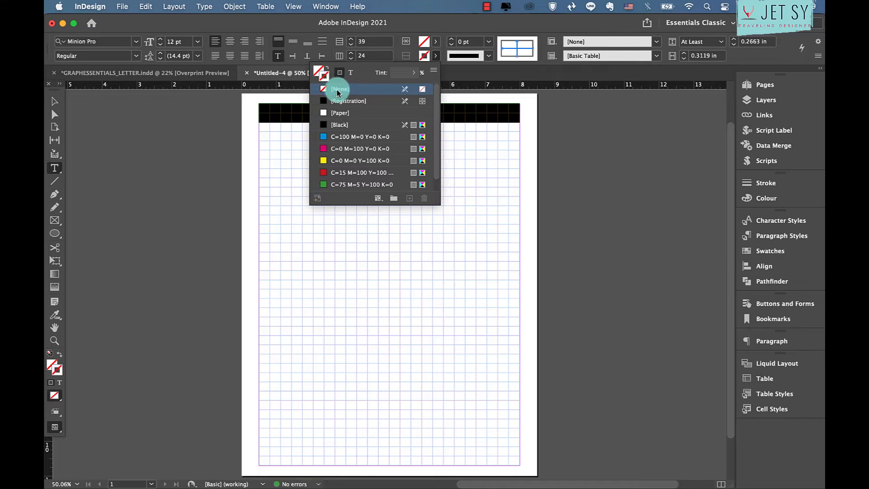
Leave table editing with the Selection tool and turn on Overprint Preview for the page.
left_click(54, 101)
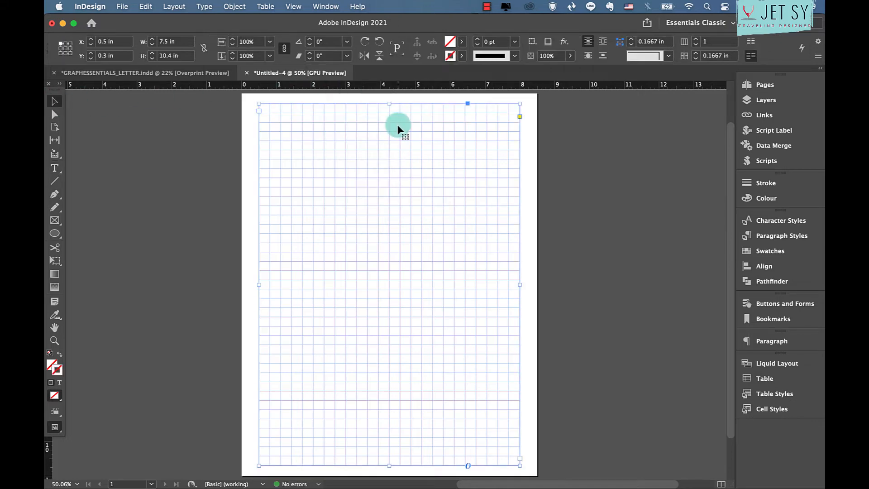
left_click(293, 6)
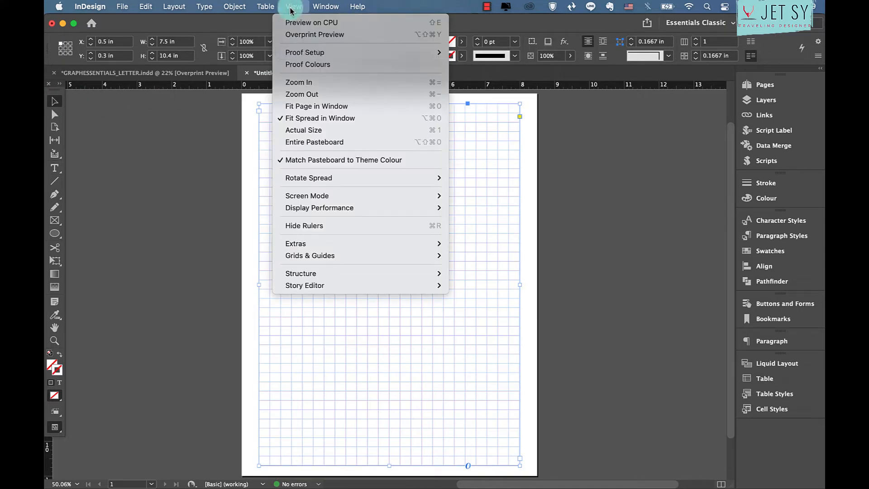
left_click(307, 36)
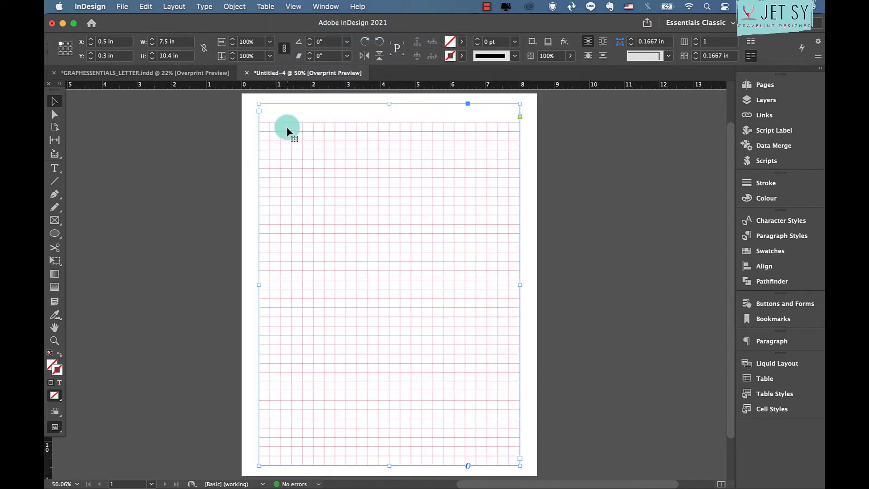
Set only the left border of the seventh column, from the third row to the last, to 0.75 pt.
double_click(326, 127)
left_click_drag(326, 127, 325, 482)
scroll(370, 246, "up", 2)
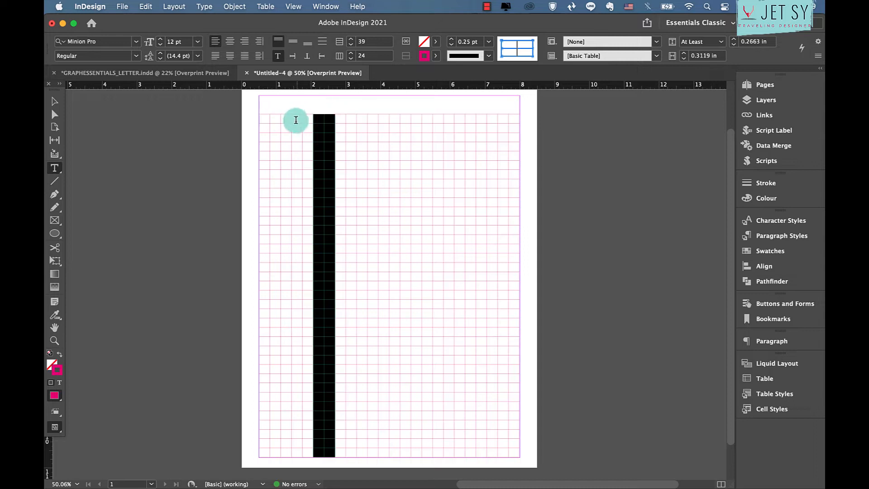
left_click(317, 118)
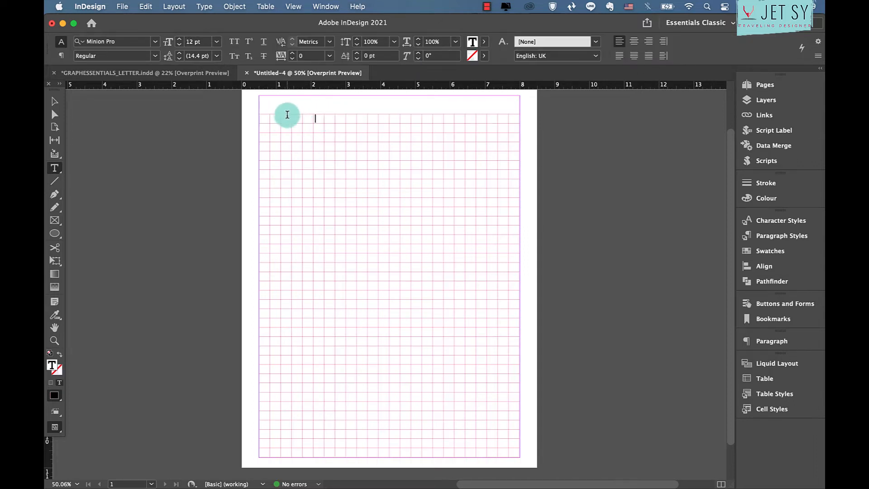
left_click_drag(326, 116, 326, 402)
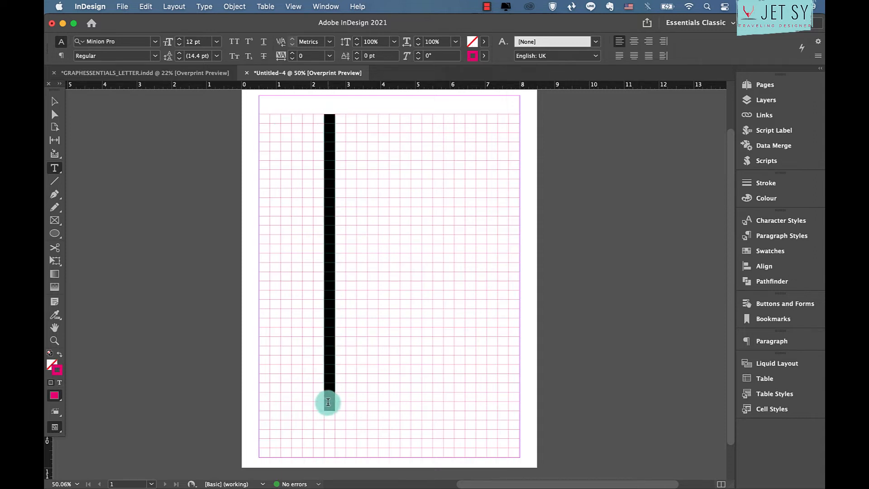
left_click_drag(331, 116, 327, 454)
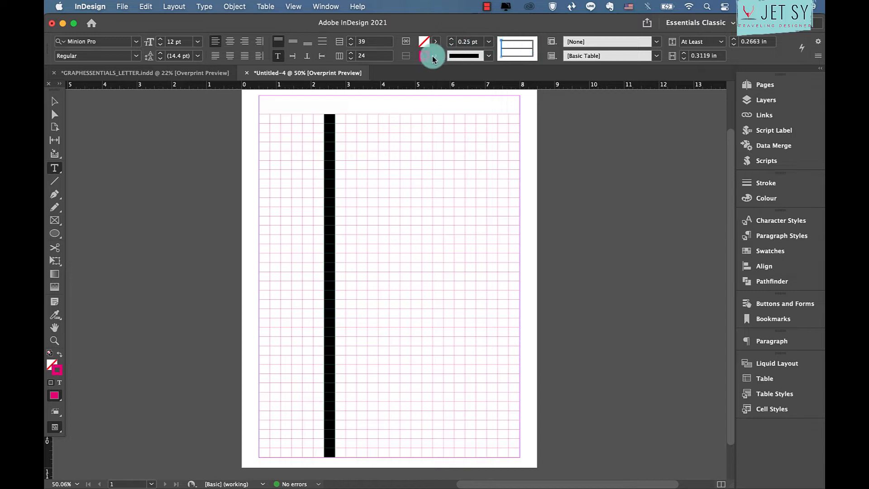
left_click(488, 42)
left_click(483, 88)
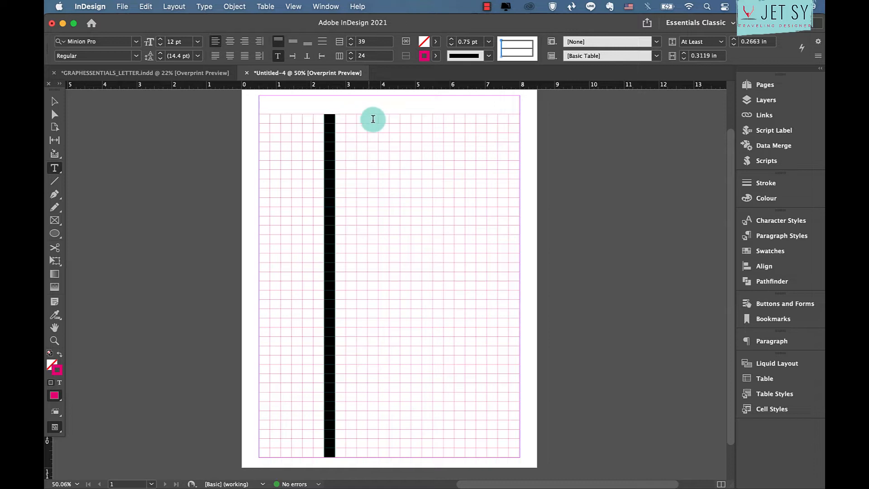
Set the left and right borders of columns 13 to 18 to 0.75 pt across the first 16 visible grid rows.
mouse_move(396, 118)
left_mouse_down()
mouse_move(442, 118)
mouse_move(434, 252)
mouse_move(445, 254)
mouse_move(439, 241)
mouse_move(445, 257)
left_mouse_up()
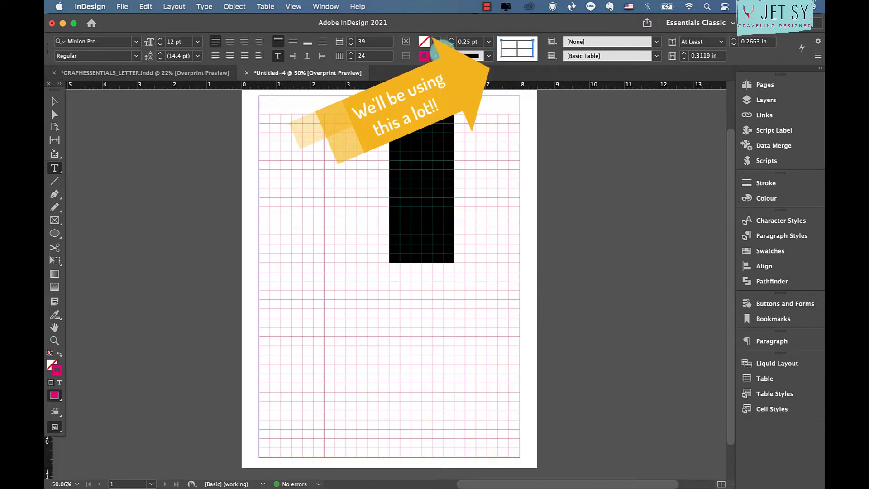
left_click(489, 41)
left_click(488, 87)
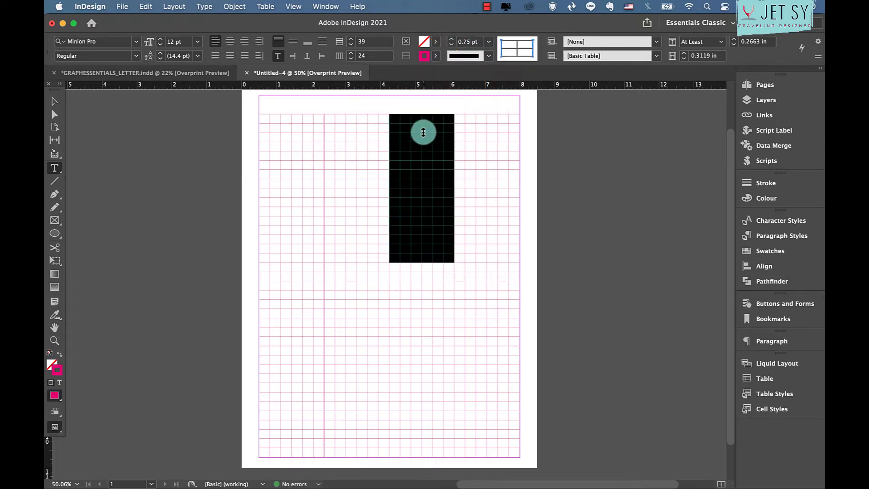
left_click(422, 231)
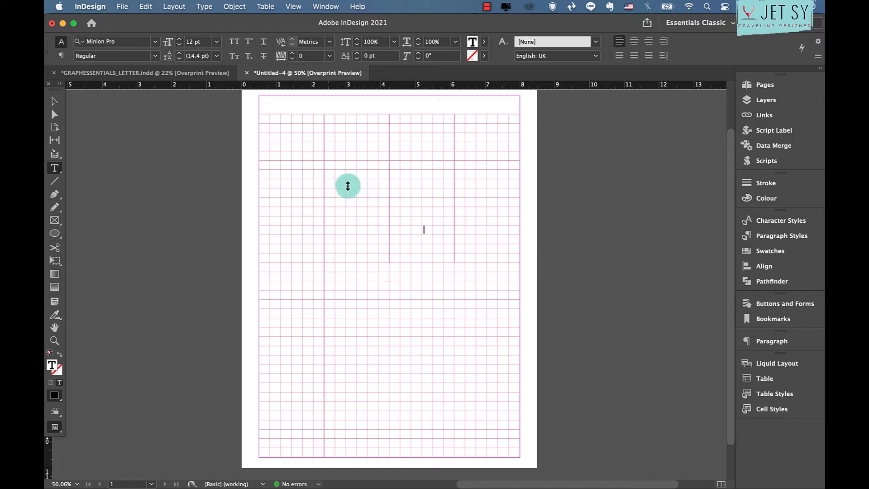
Give the ten-row block below, from the seventh column to the right edge, 0.75 pt top and bottom borders.
mouse_move(329, 269)
left_mouse_down()
mouse_move(421, 287)
mouse_move(500, 334)
mouse_move(511, 353)
left_mouse_up()
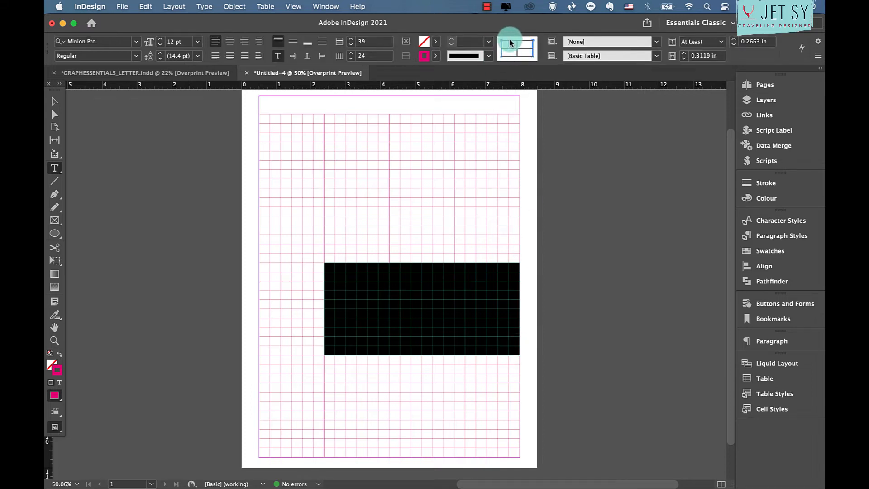
triple_click(510, 43)
left_click(501, 45)
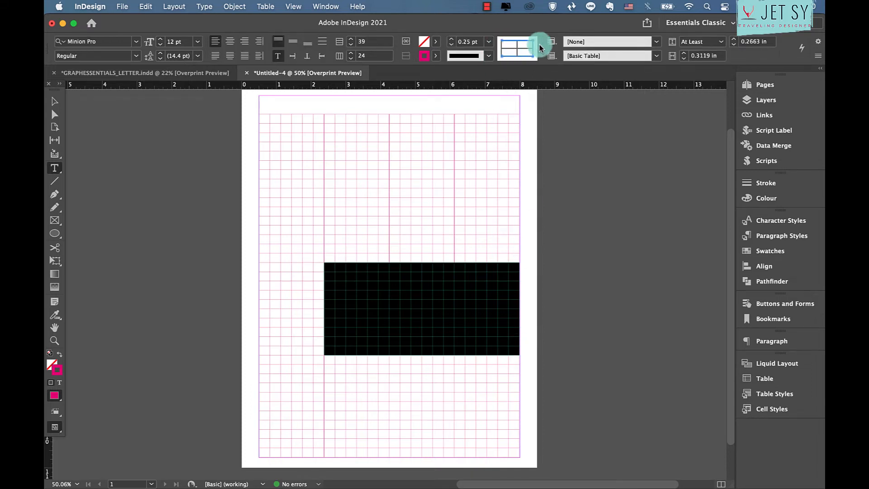
left_click(489, 42)
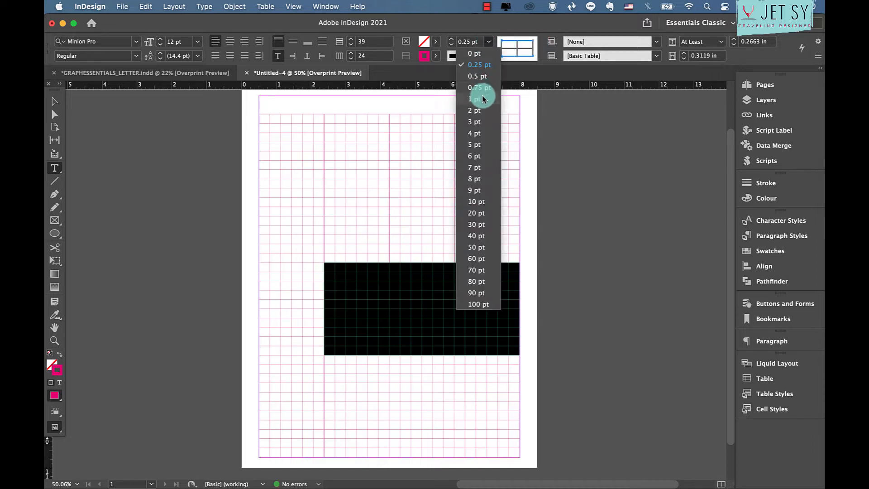
left_click(483, 88)
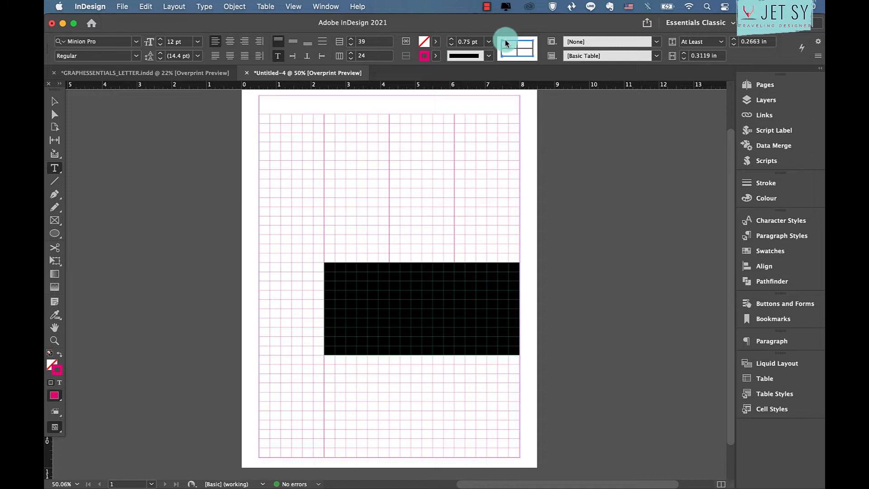
Remove the inner vertical lines of the selected ten-row block by setting their stroke to [None], keeping the horizontal lines.
left_click(506, 55)
left_click(516, 50)
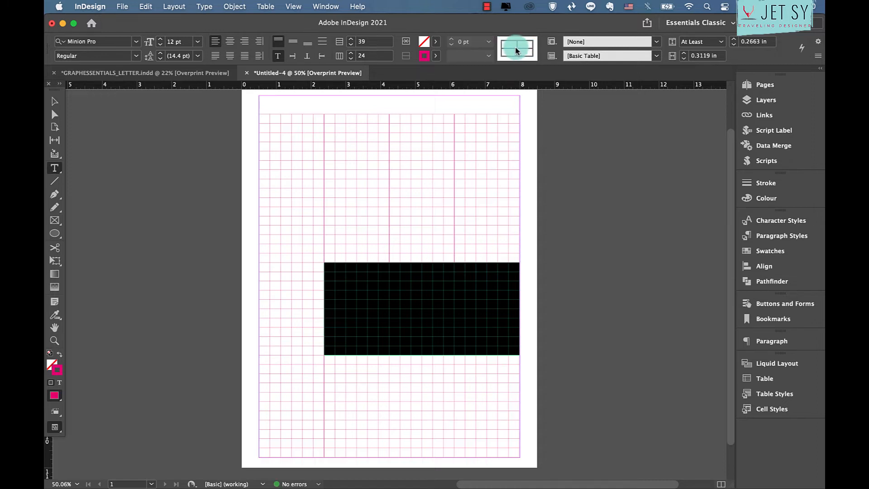
left_click(523, 52)
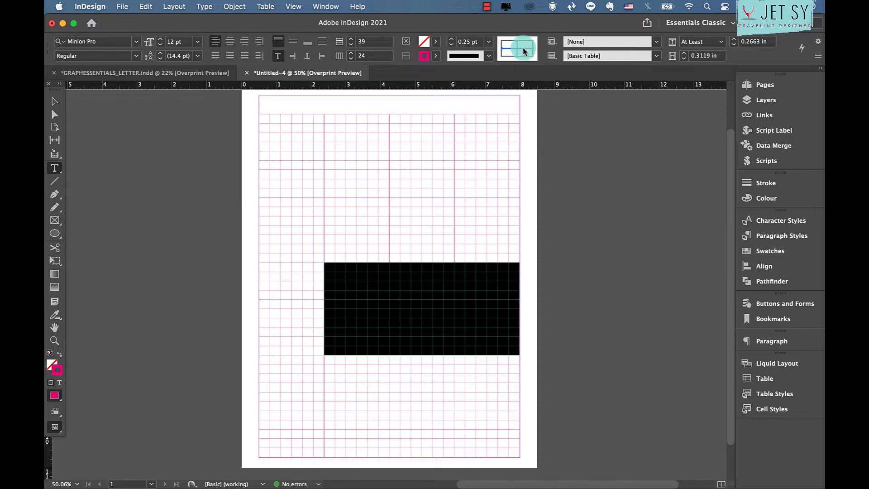
left_click(436, 56)
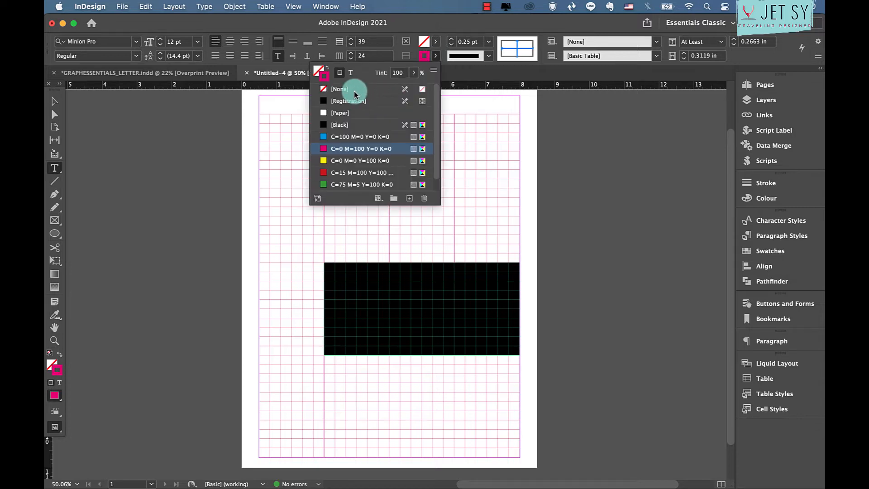
left_click(517, 55)
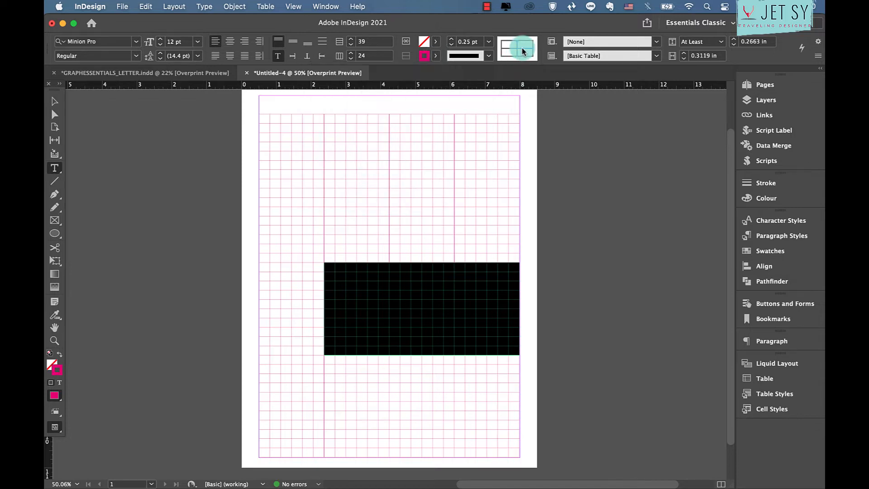
left_click(518, 45)
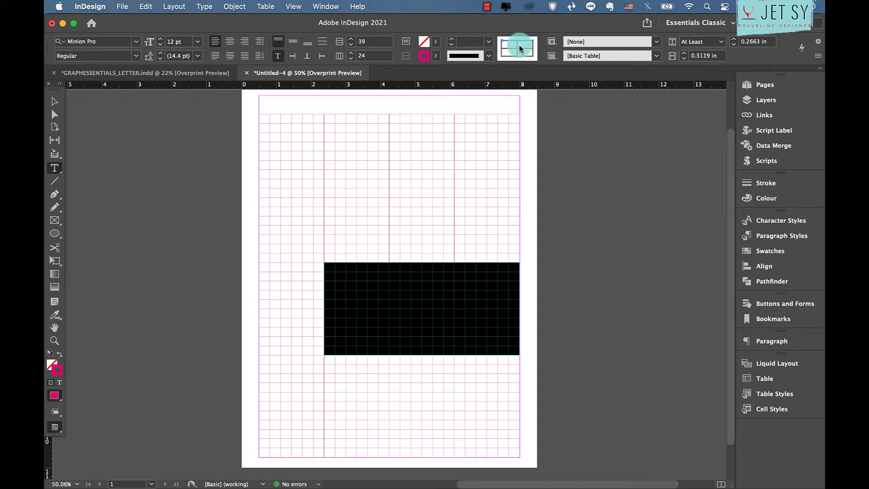
left_click(517, 49)
left_click(436, 56)
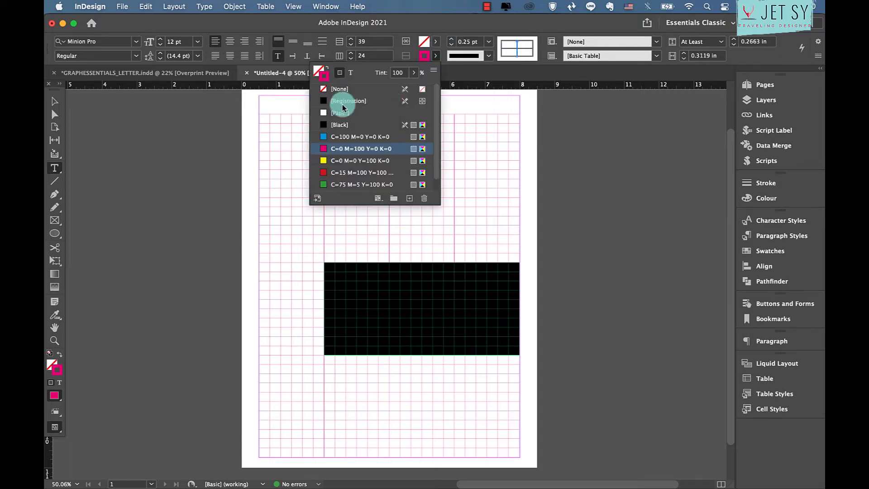
left_click(343, 88)
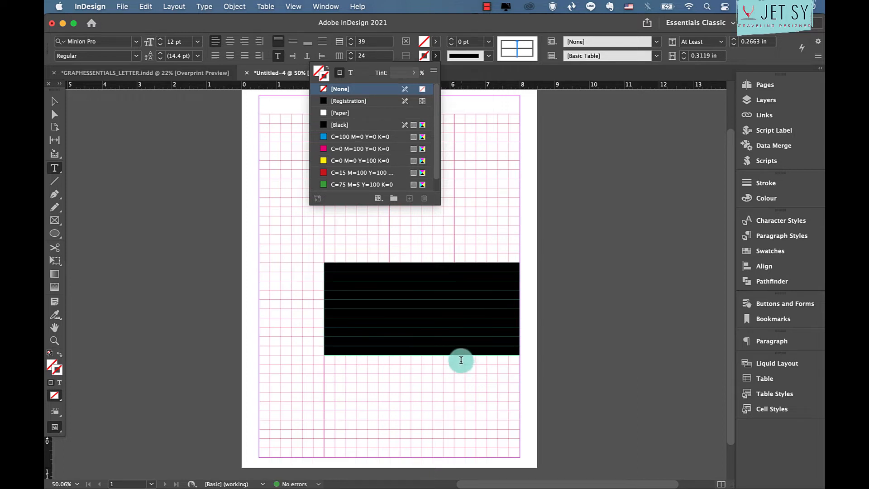
Set the left border of the six-column block in the table's bottom-right corner to 0.75 pt.
mouse_move(461, 360)
left_mouse_down()
mouse_move(497, 448)
mouse_move(516, 458)
left_mouse_up()
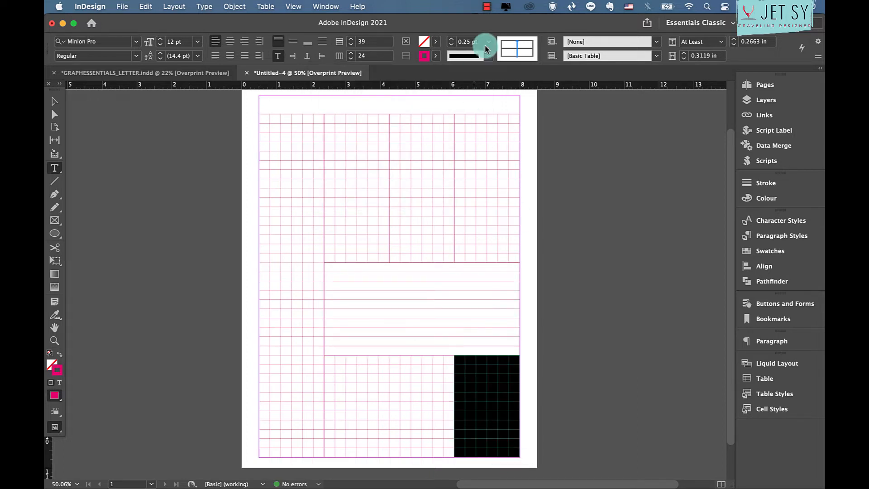
left_click(522, 44)
left_click(509, 47)
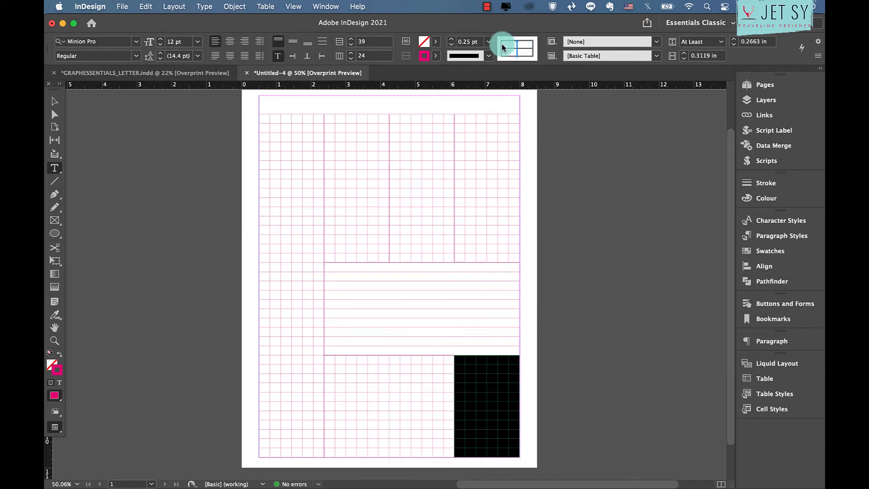
left_click(516, 47)
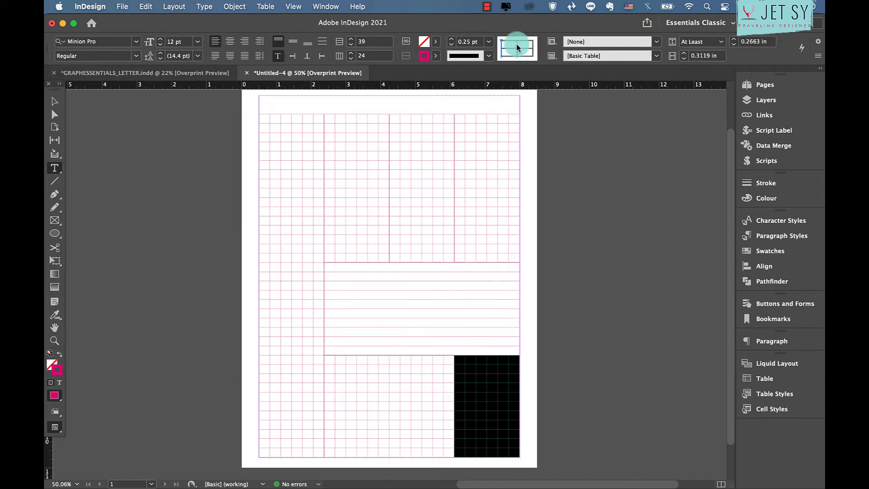
left_click(488, 42)
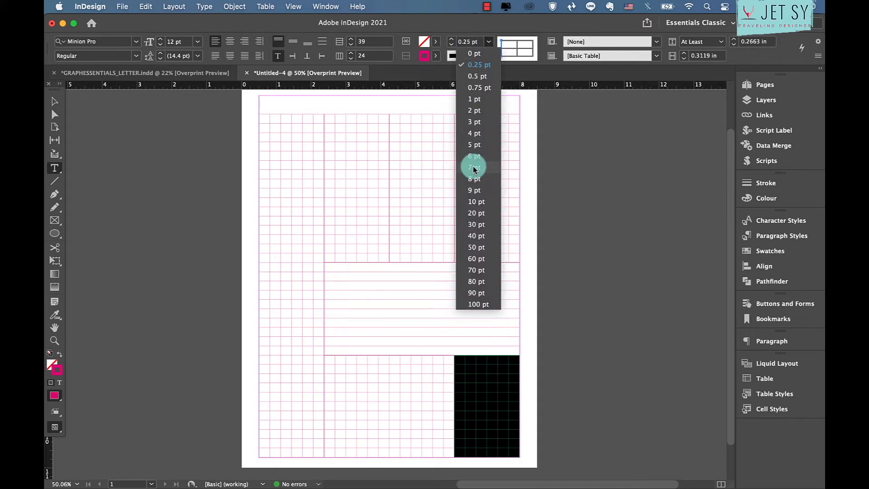
left_click(484, 93)
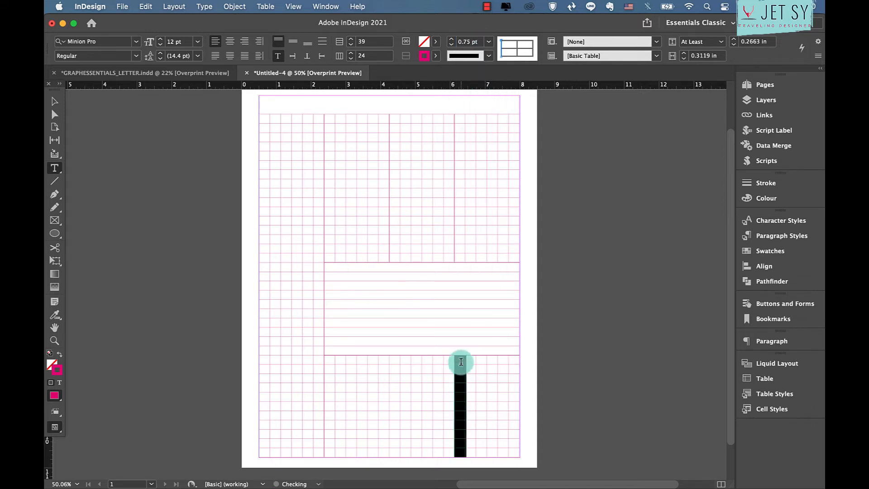
Remove the inner vertical lines of the bottom-right six-column block by setting their stroke to [None].
left_click_drag(460, 361, 516, 453)
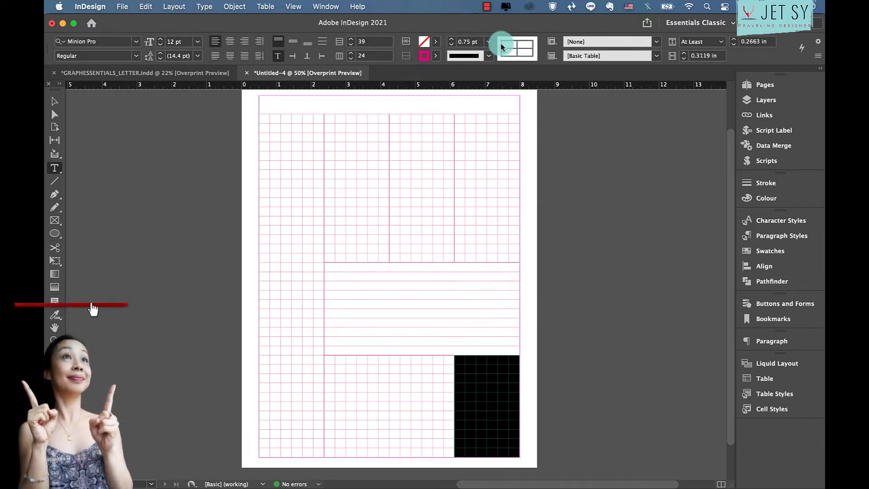
left_click(515, 47)
left_click(516, 46)
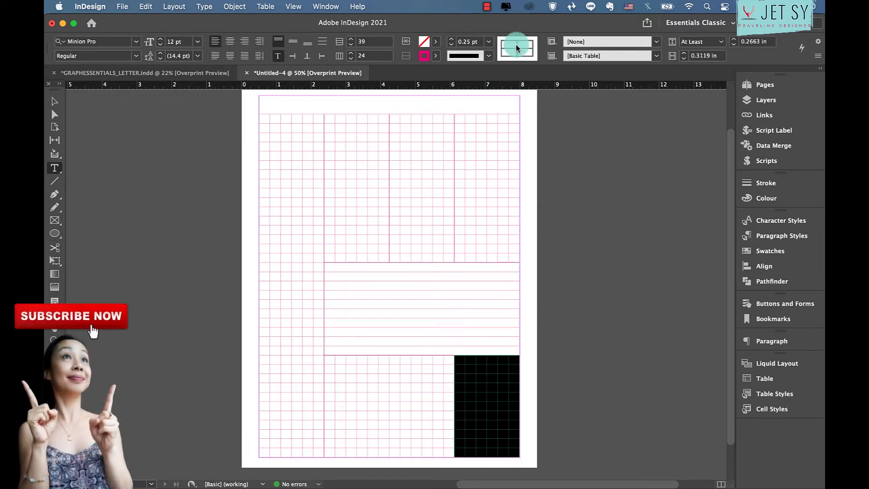
left_click(436, 55)
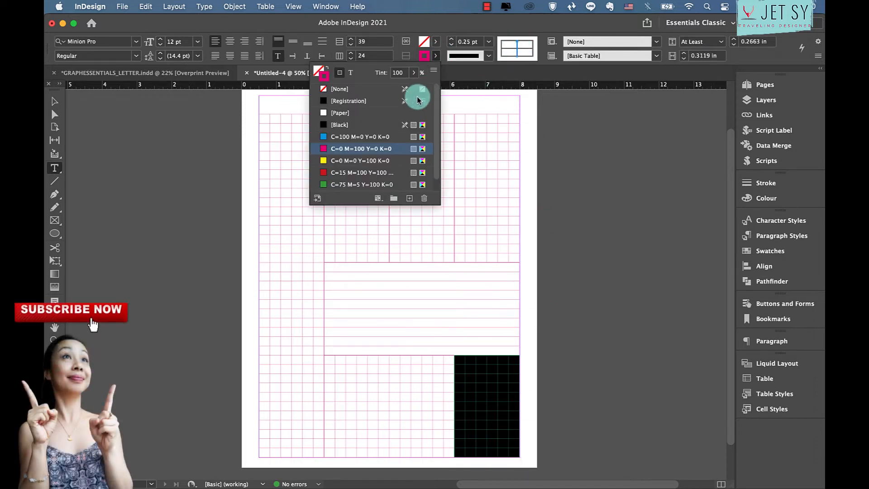
left_click(54, 101)
Merge the four cells in columns 9 to 12 of the first visible grid row into one cell.
double_click(330, 118)
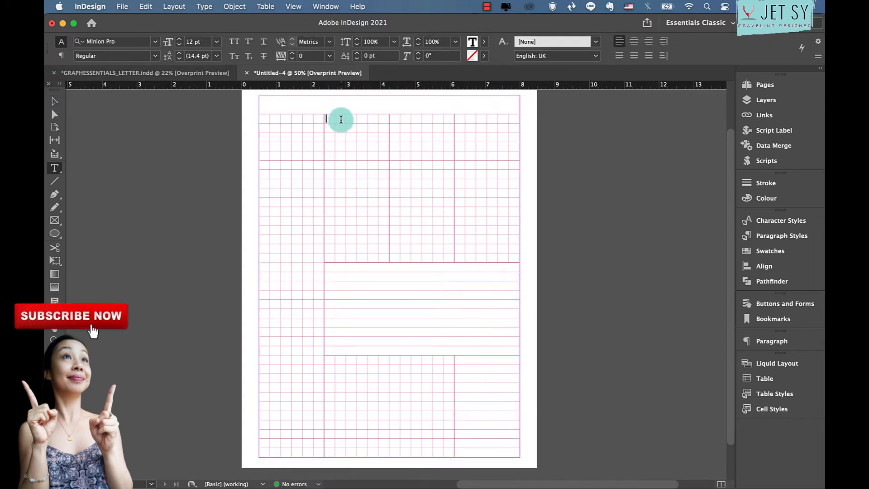
left_click_drag(341, 119, 384, 120)
right_click(329, 118)
left_click(382, 201)
right_click(383, 121)
left_click(422, 204)
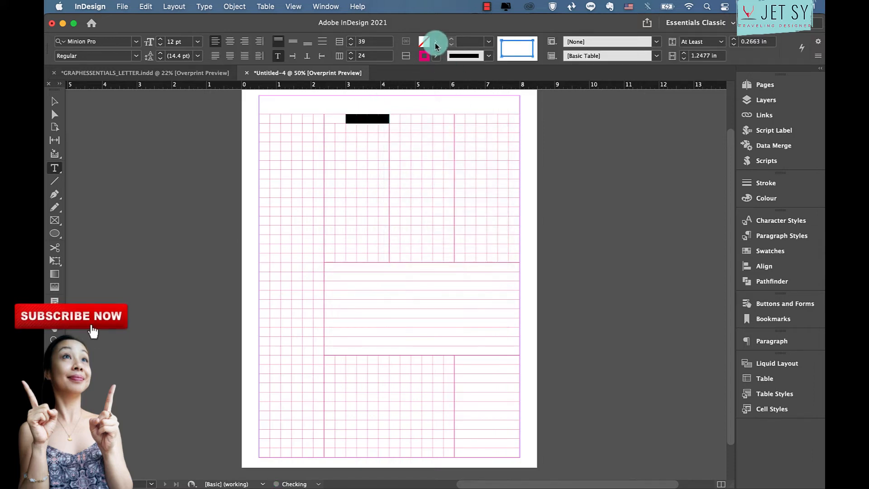
Fill the merged header cell in columns 9 to 12 with C=0 M=100 Y=0 K=0 at a 10% tint.
left_click(436, 42)
left_click(359, 134)
left_click(402, 60)
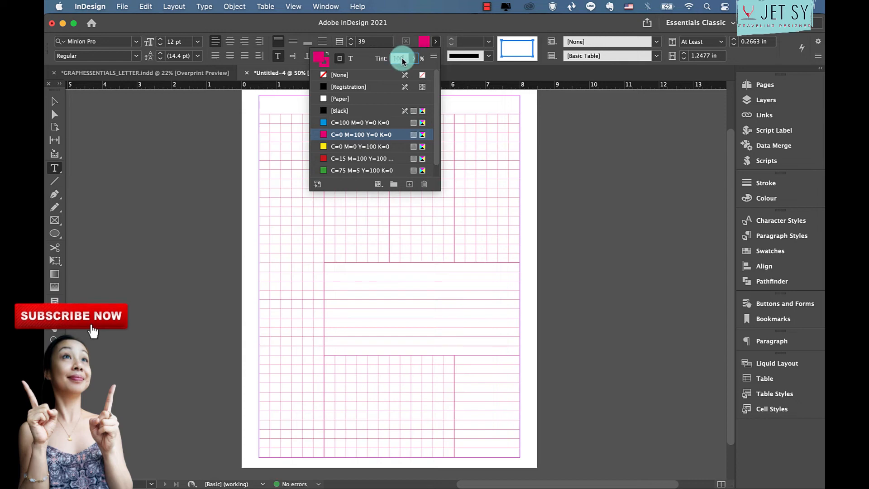
type("10")
key("Return")
In the first visible grid row, merge the cells in columns 13 and 14, and merge those in columns 15 to 18.
left_click(396, 119)
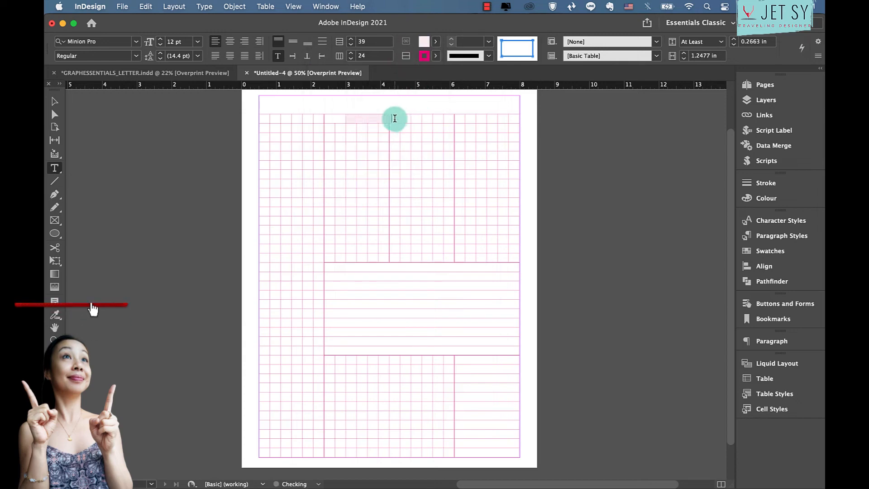
right_click(401, 121)
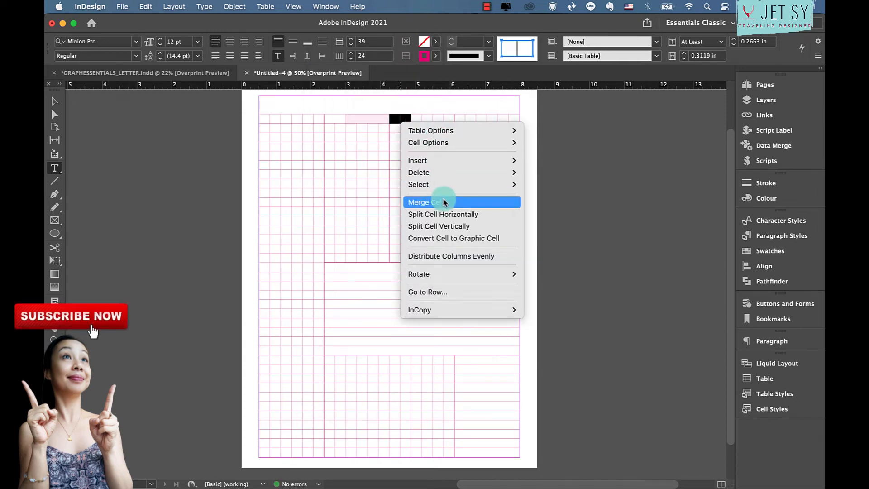
left_click(427, 202)
left_click_drag(414, 119, 446, 121)
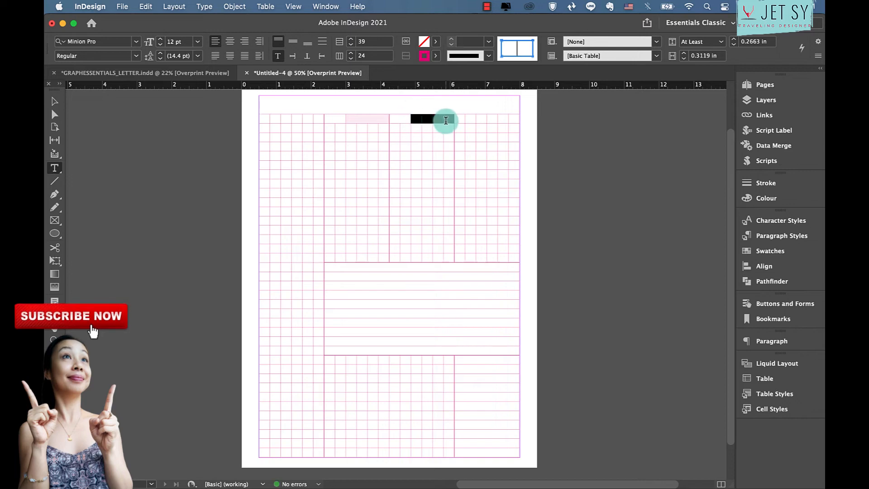
right_click(445, 121)
left_click(473, 203)
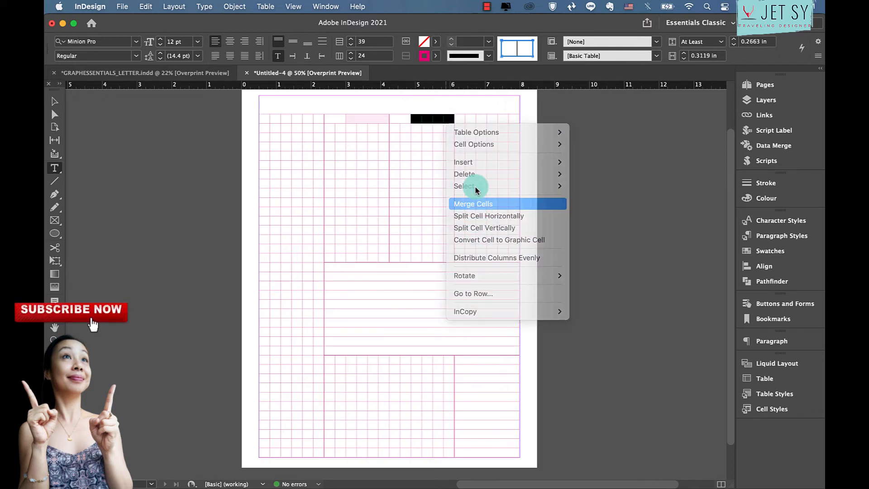
Fill the merged cell in columns 15 to 18 with C=0 M=100 Y=0 K=0, using the first shaded cell's light tint.
left_click(436, 41)
left_click(362, 134)
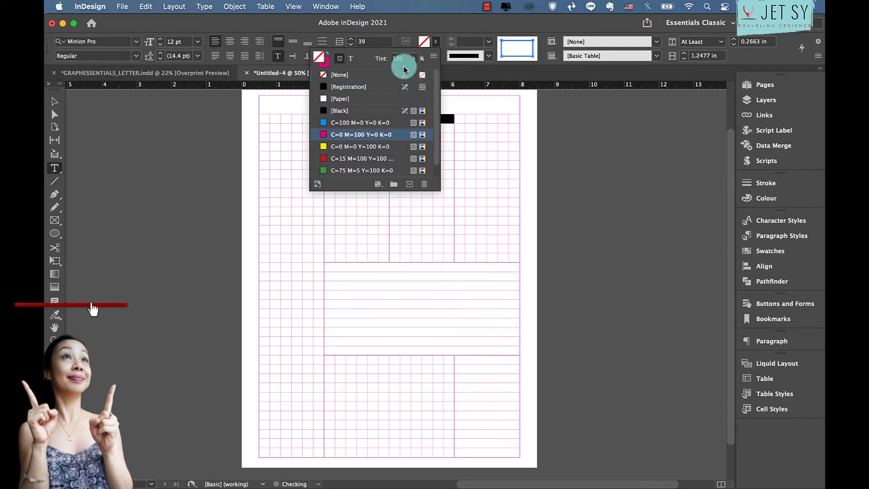
key("Return")
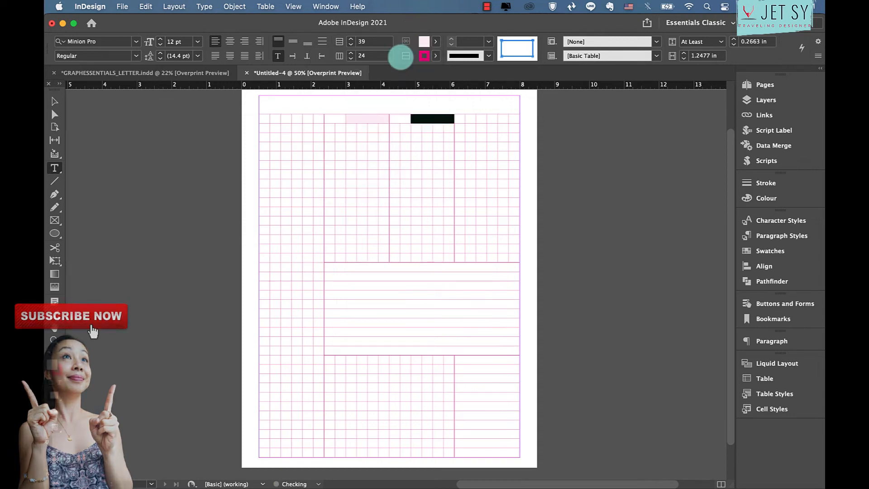
Merge the two cells in columns 19 and 20 of the first visible grid row into one cell.
left_click_drag(460, 119, 512, 120)
right_click(468, 119)
left_click(500, 200)
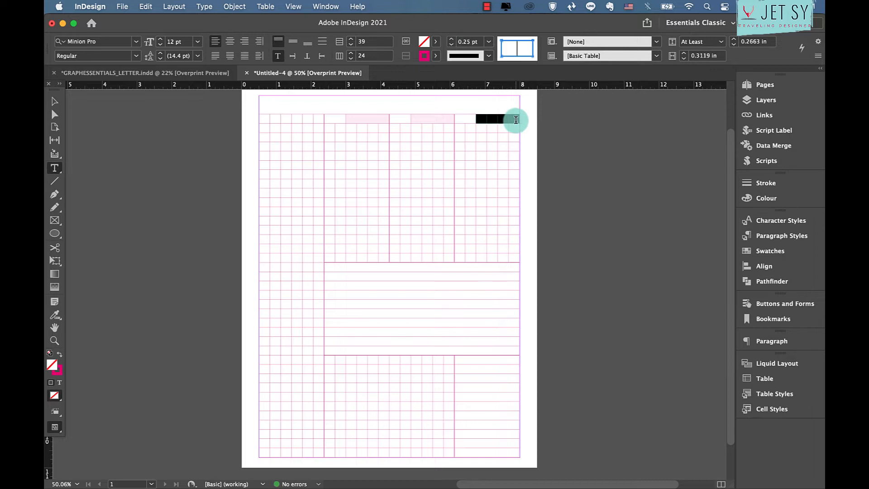
Fill the last four cells of the header row with C=0 M=100 Y=0 K=0 at the same light tint and merge them.
left_click(435, 41)
left_click(355, 134)
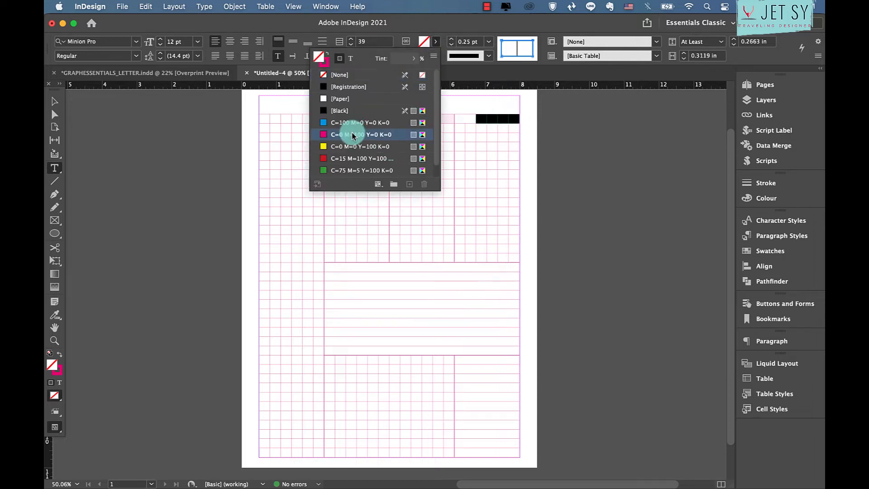
left_click(436, 41)
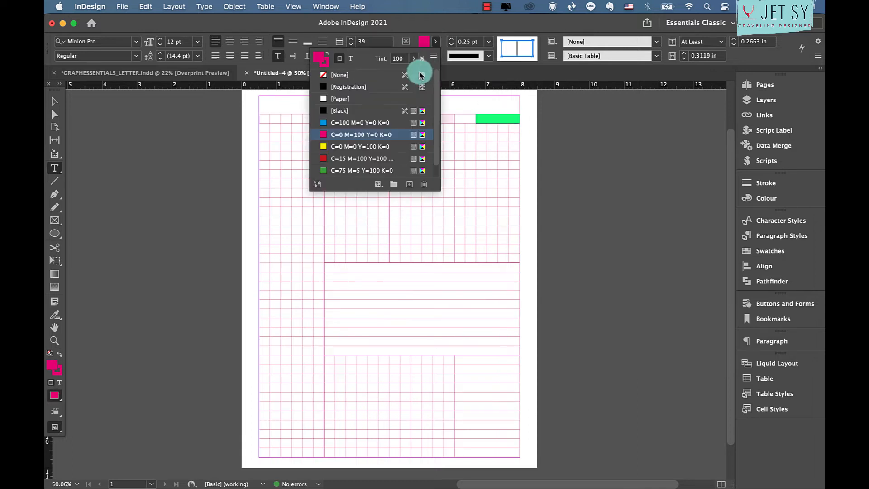
key("Return")
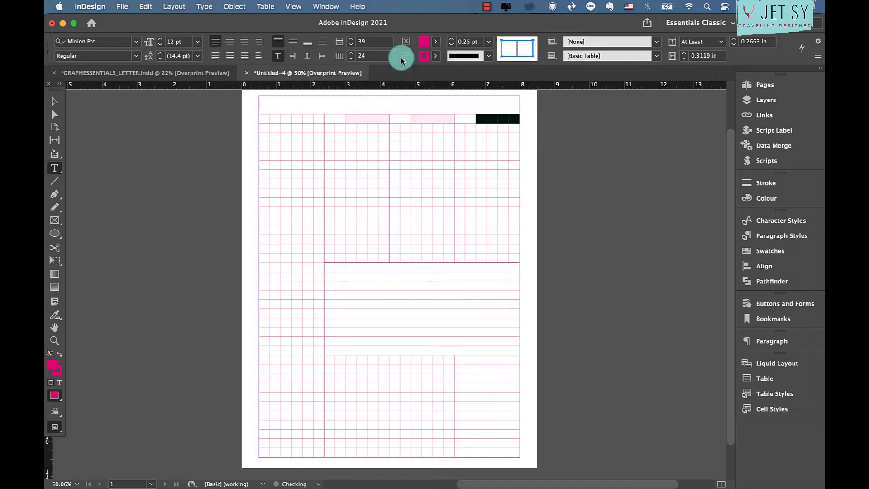
right_click(504, 119)
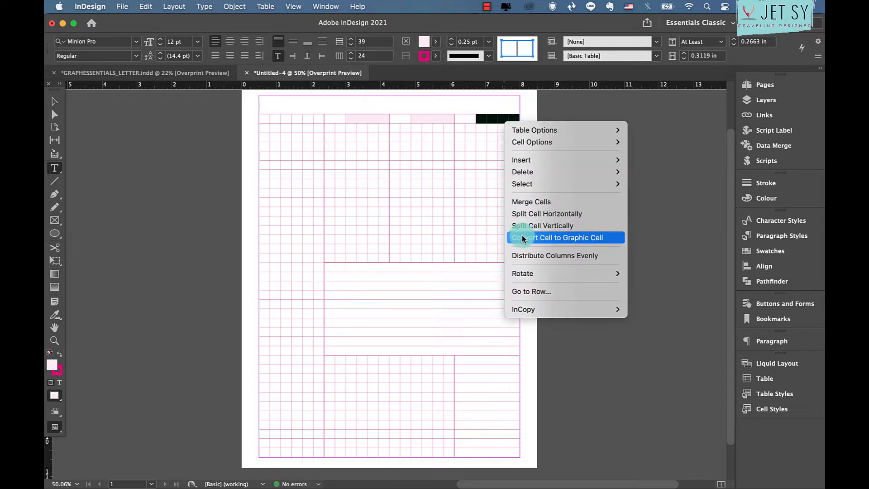
left_click(527, 202)
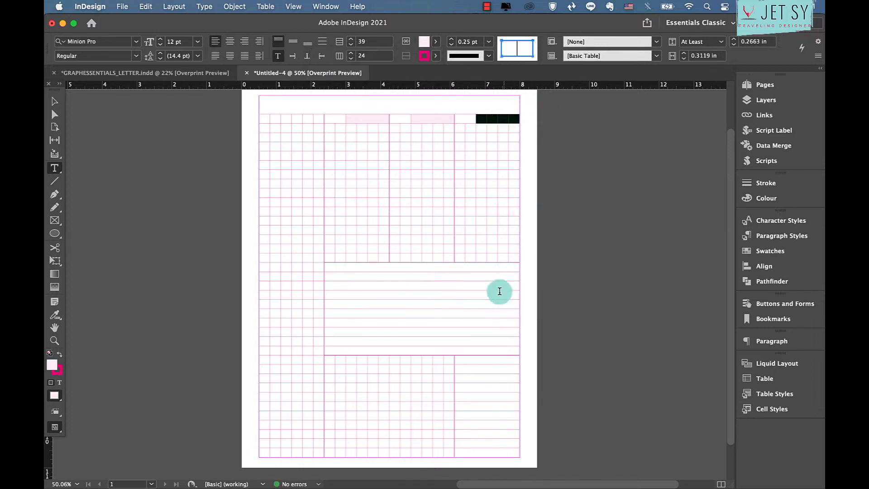
Enter MONDAY in the first shaded header cell and format it as Open Sans Semibold, 11 pt, with tracking of 40.
left_click(354, 123)
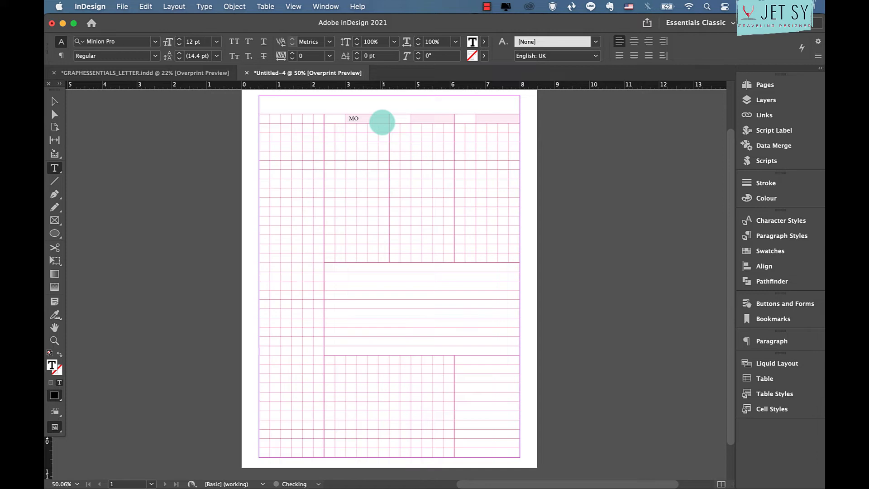
double_click(382, 122)
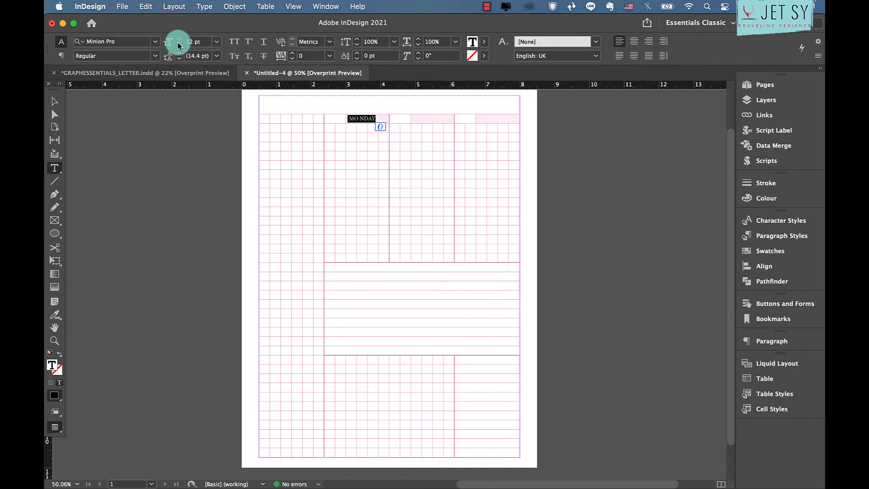
left_click(127, 41)
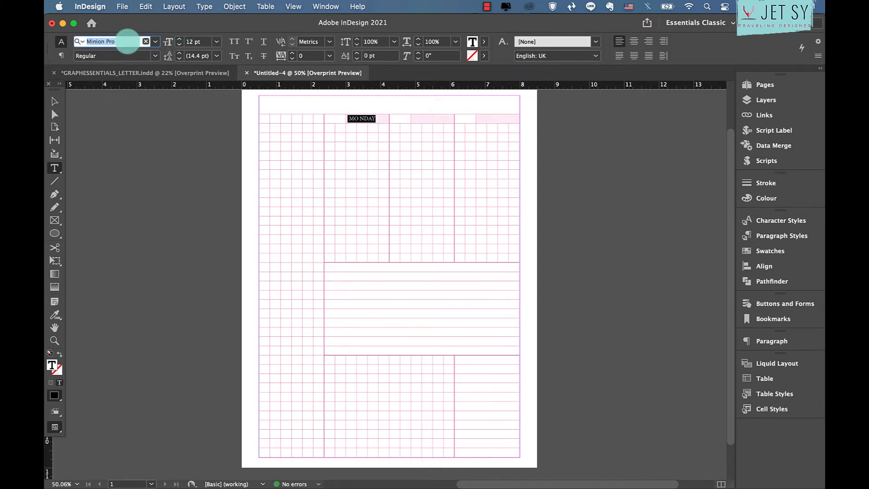
type("OPEN")
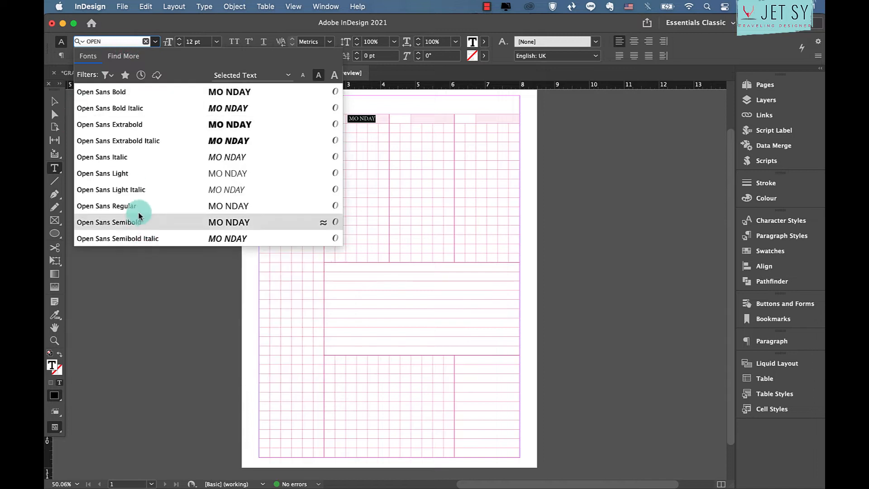
left_click(156, 221)
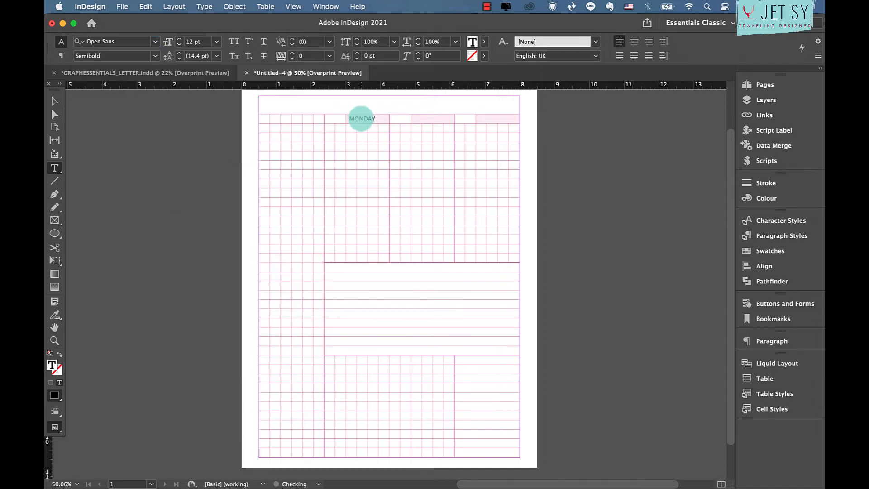
double_click(361, 118)
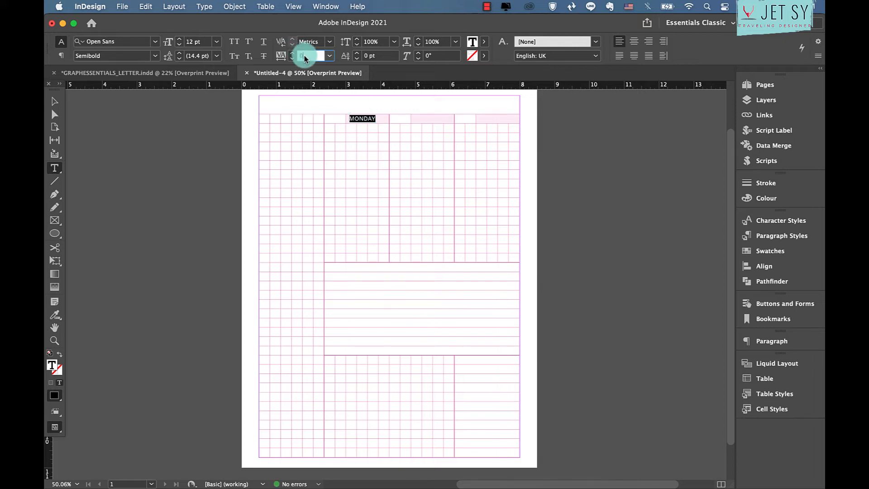
type("40")
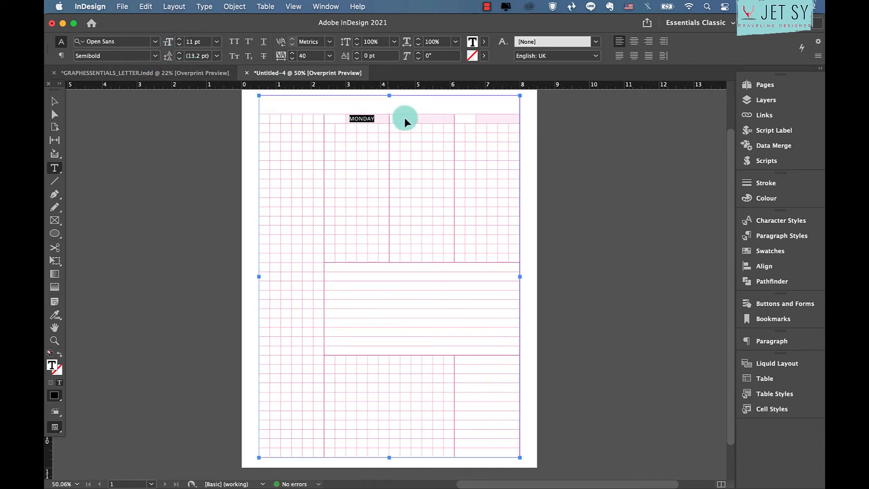
Paste the formatted MONDAY label into the second and third shaded header cells.
left_click(433, 119)
key("super+v")
left_click(490, 117)
key("super+v")
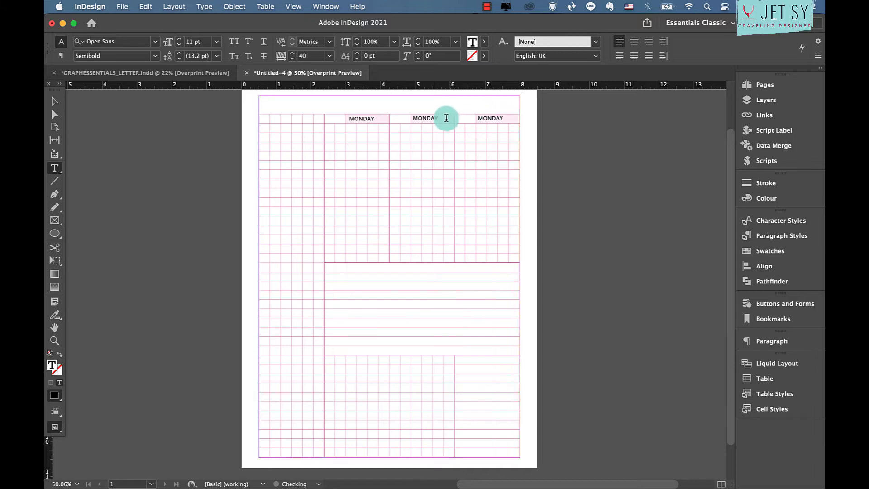
Change the label in the second shaded cell to TUESDAY and the label in the third to WEDNESDAY.
double_click(436, 119)
type("TUESD")
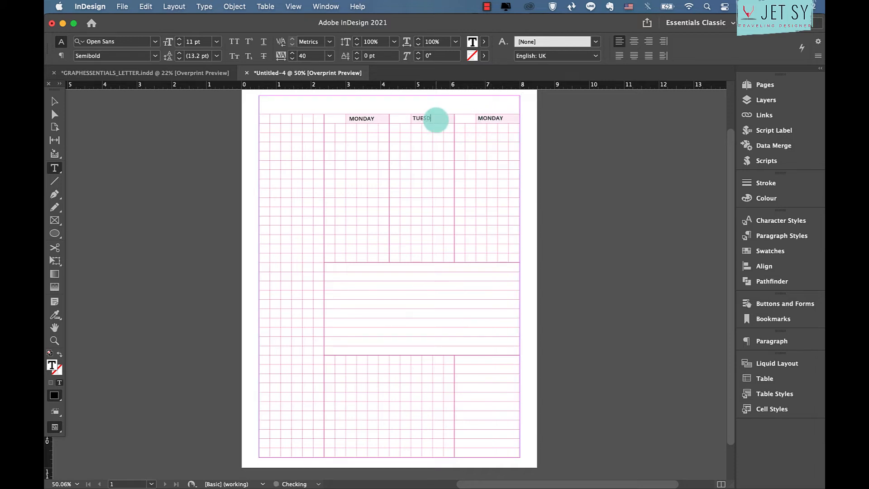
type("AY")
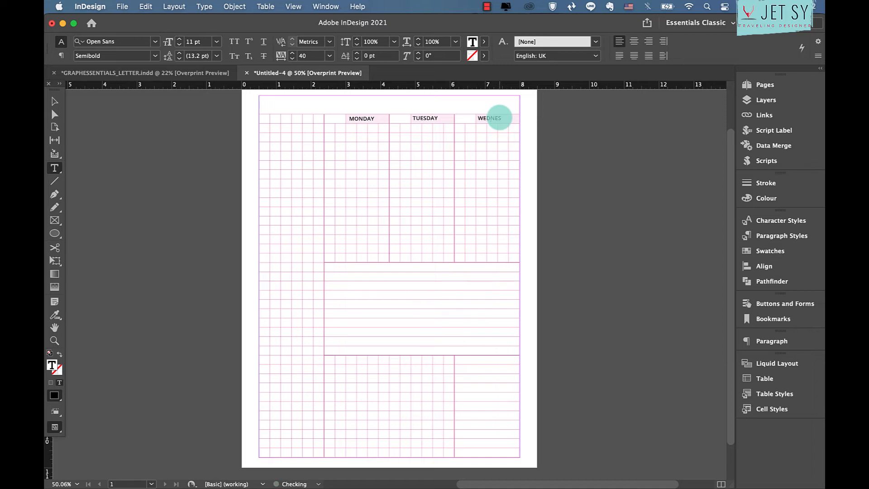
type("Y")
Centre the text vertically in the header cells from MONDAY to WEDNESDAY, then deselect the table.
left_click_drag(378, 121, 490, 121)
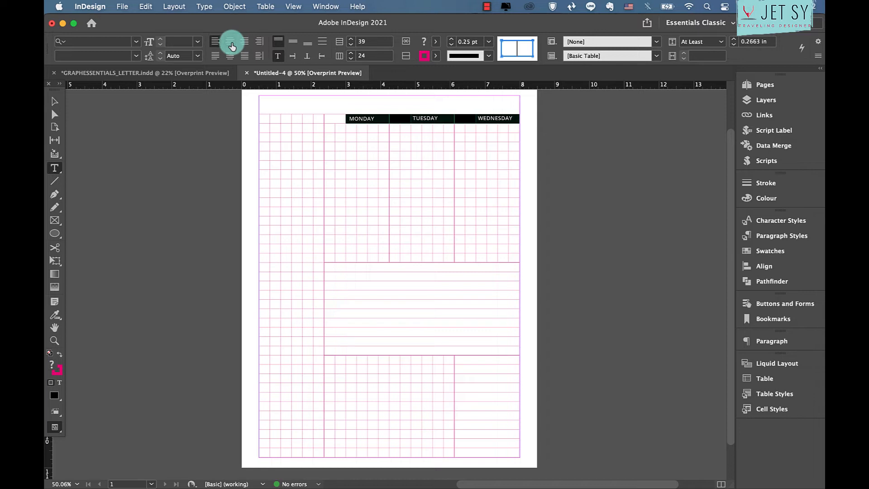
left_click(291, 41)
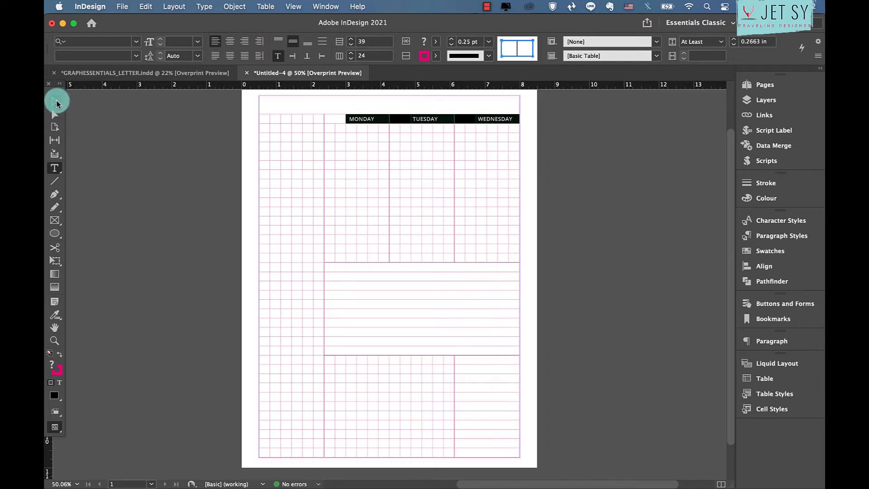
left_click(56, 103)
left_click(527, 113)
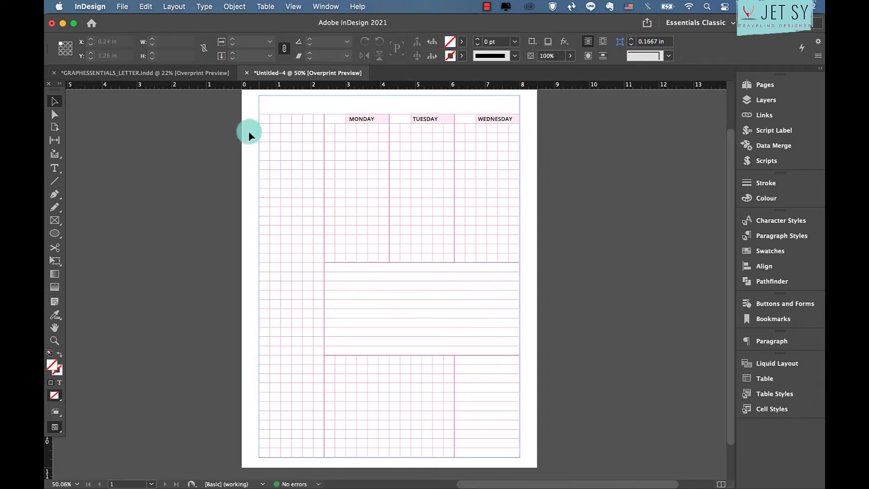
Draw a checkbox rectangle about 0.22 in wide and 0.18 in high inside the first-column cell just below the header row.
key("super+equal")
key("super+equal")
key("super+equal")
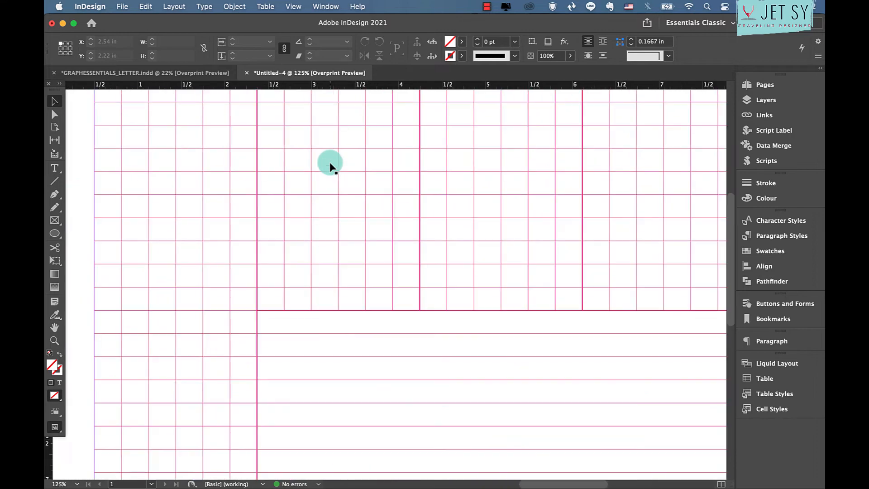
scroll(330, 166, "up", 5)
scroll(330, 166, "left", 3)
left_click(316, 164)
left_click(62, 236)
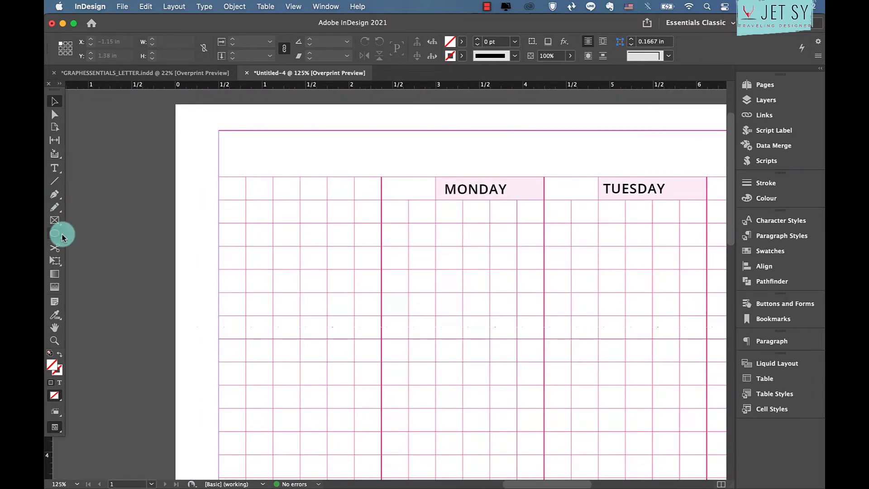
left_click(58, 235)
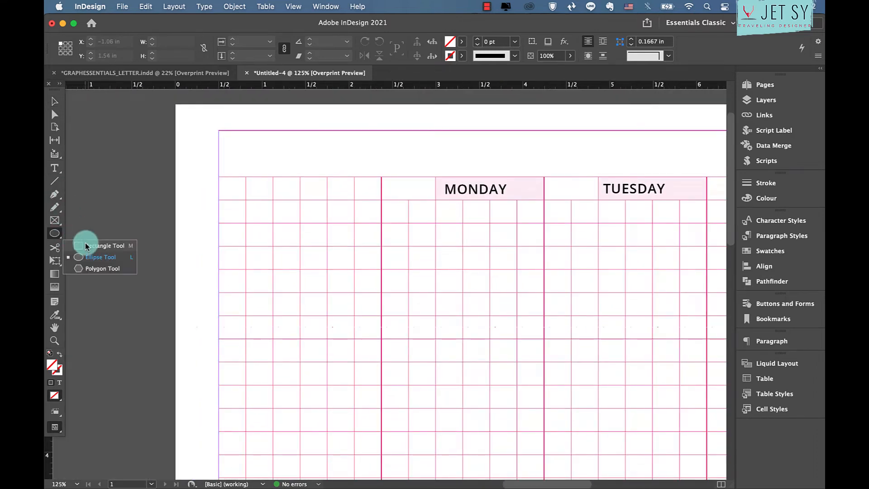
left_click(86, 246)
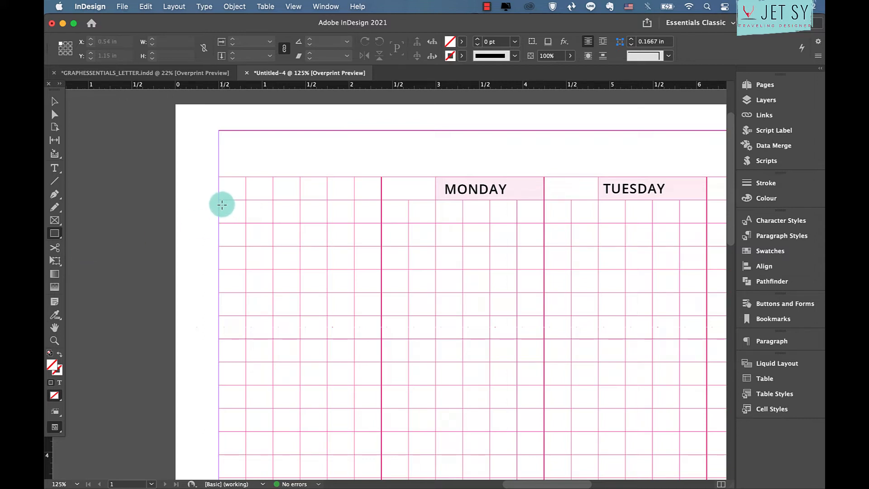
left_click_drag(221, 205, 241, 220)
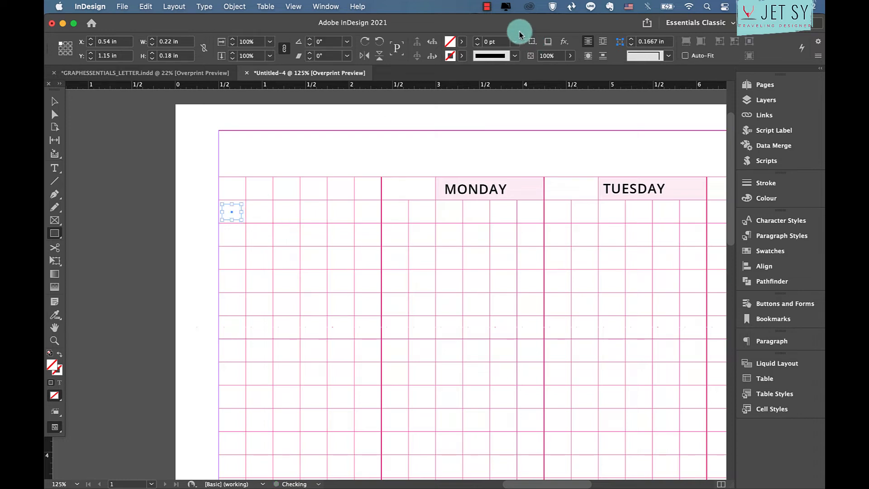
Give the small rectangle a C=0 M=100 Y=0 K=0 stroke with a weight of 0.75 pt.
left_click(463, 55)
left_click(479, 74)
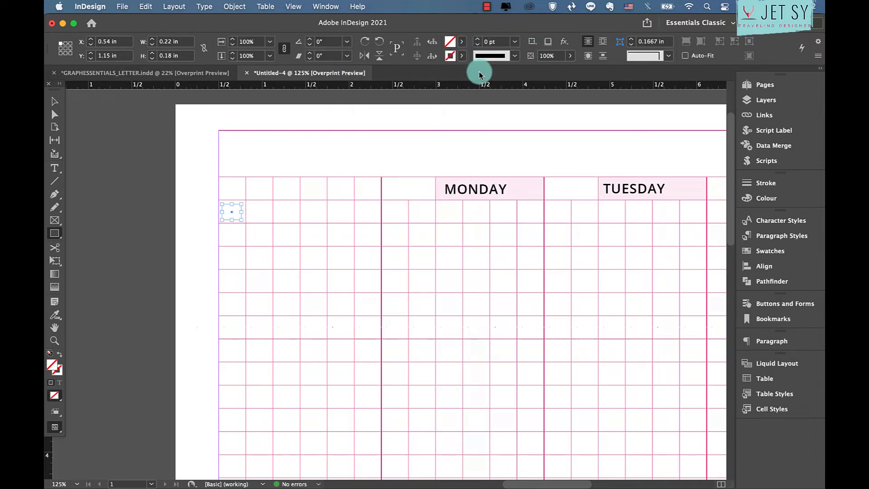
left_click(462, 57)
left_click(387, 148)
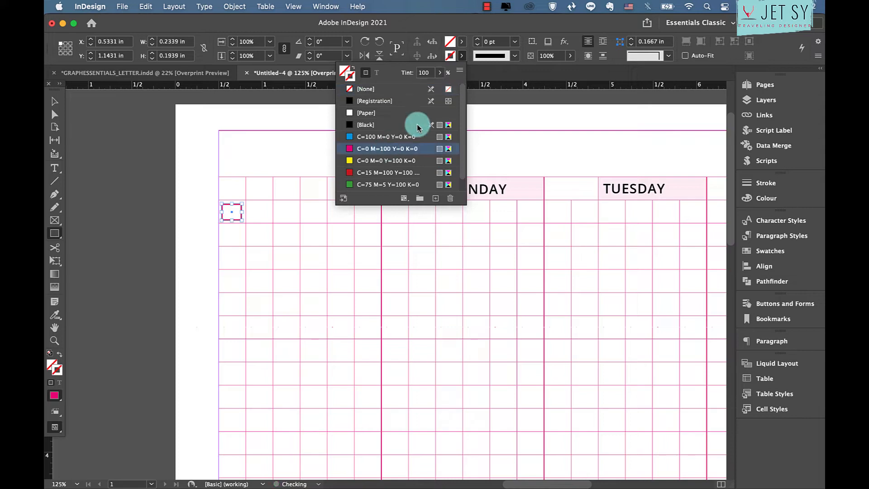
left_click(516, 42)
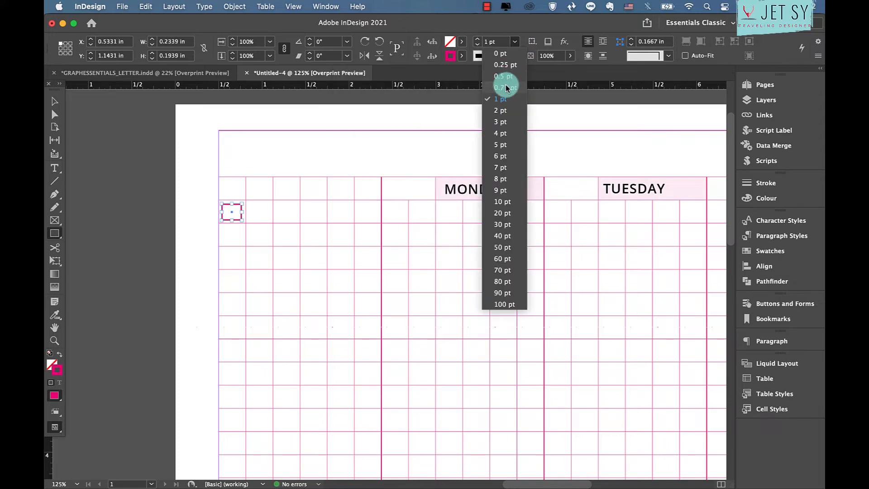
left_click(505, 87)
left_click(62, 101)
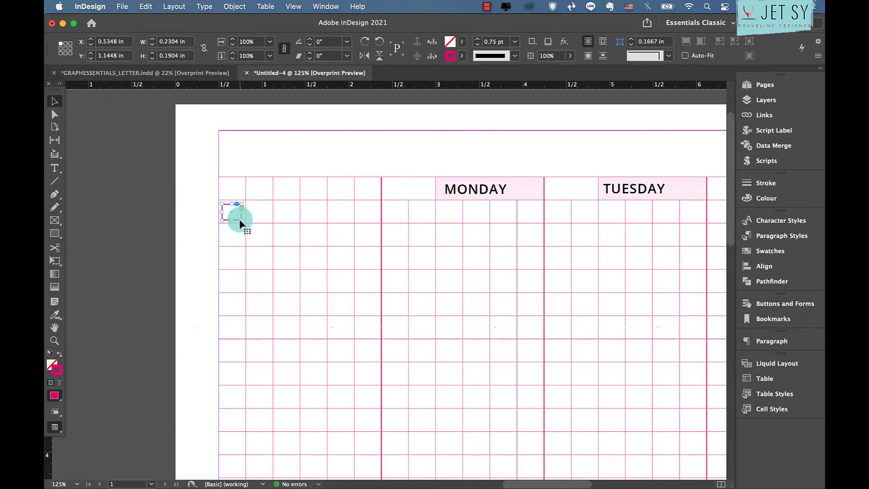
Duplicate the checkbox down the first column, leaving one empty row between copies, to make four checkboxes.
left_click_drag(238, 221, 239, 267)
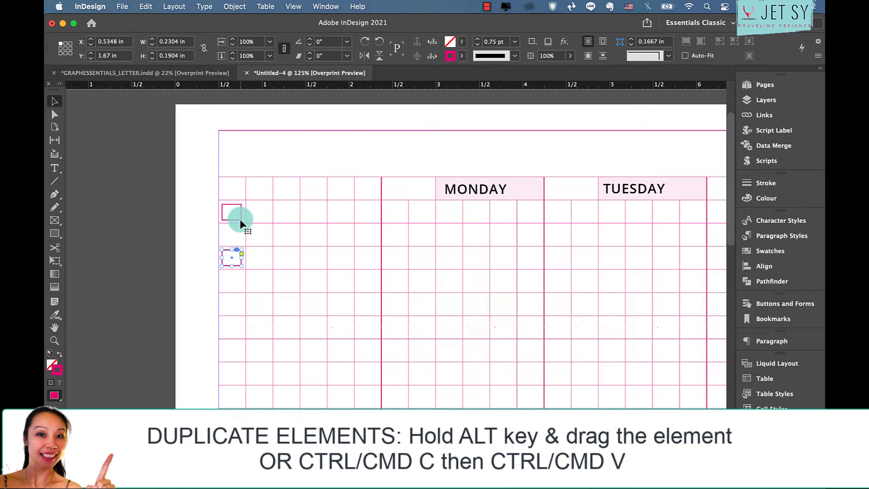
left_click(240, 220, "shift")
left_click_drag(239, 208, 238, 303)
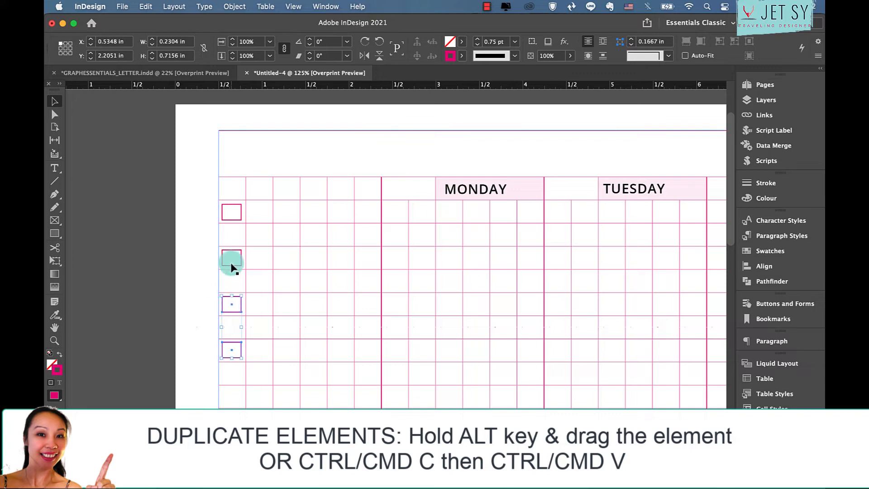
Select the four checkboxes and duplicate the set three times down the first column, keeping the same one-row gaps.
left_click(207, 219)
left_click_drag(236, 333, 230, 332)
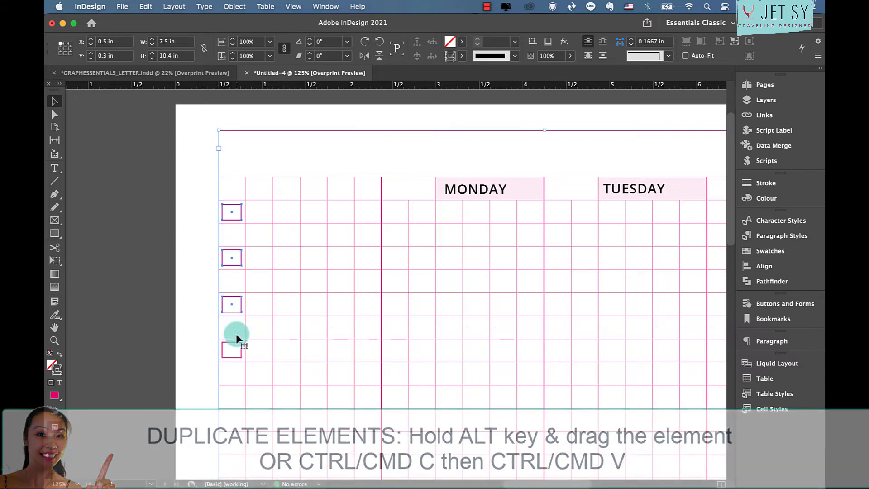
left_click_drag(206, 204, 237, 356)
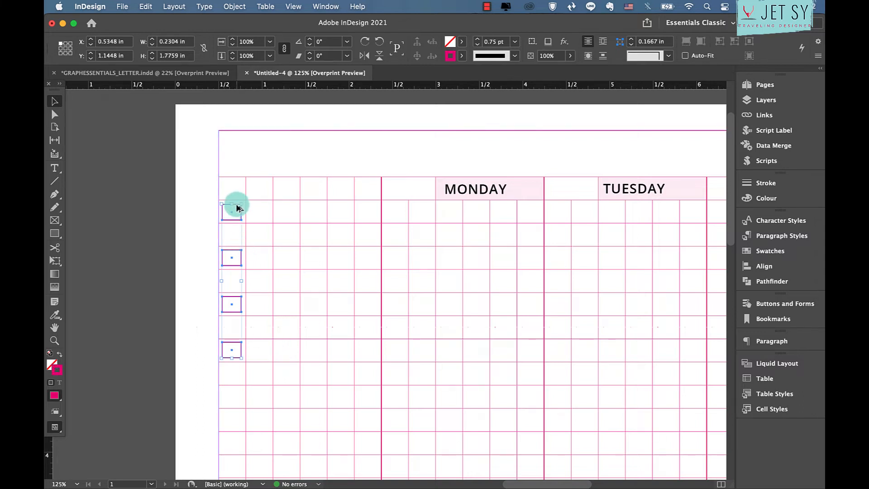
left_click_drag(237, 208, 239, 393)
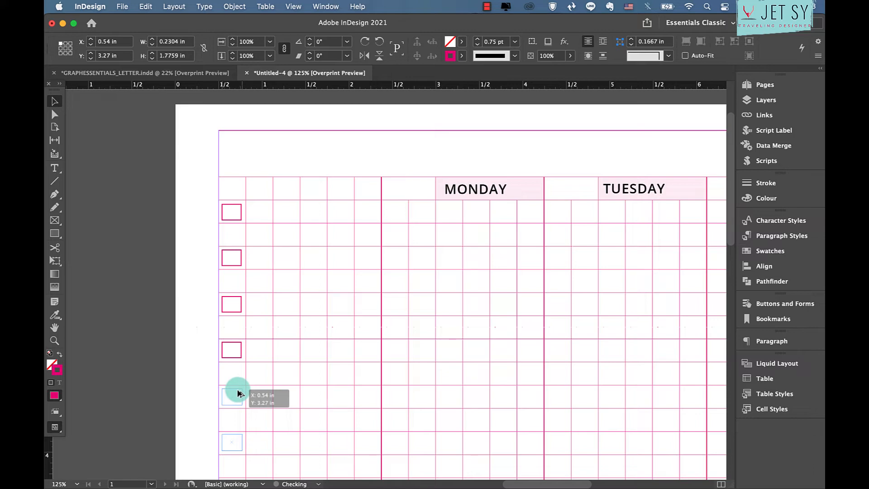
left_click_drag(239, 393, 237, 392)
scroll(237, 391, "down", 10)
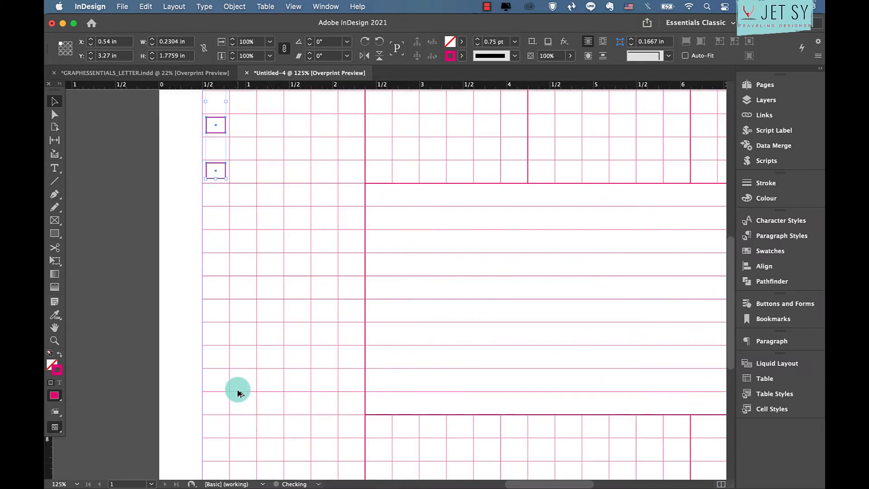
left_click_drag(222, 124, 221, 302)
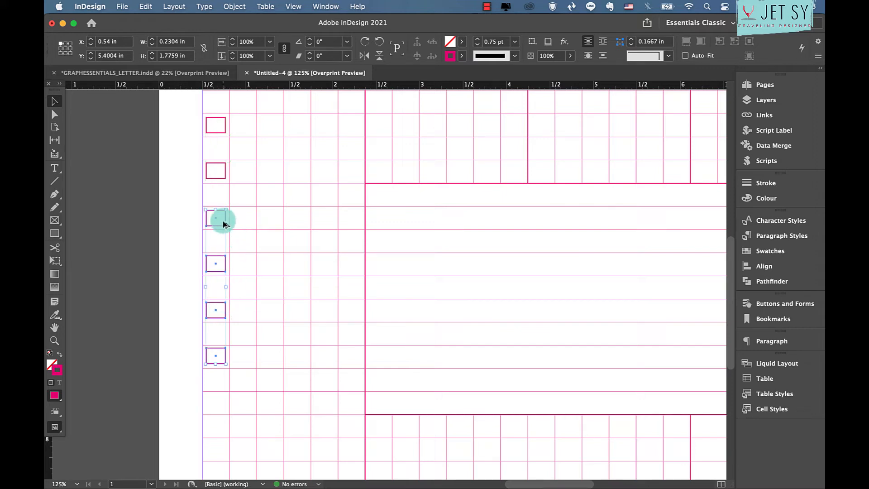
left_click_drag(223, 219, 226, 407)
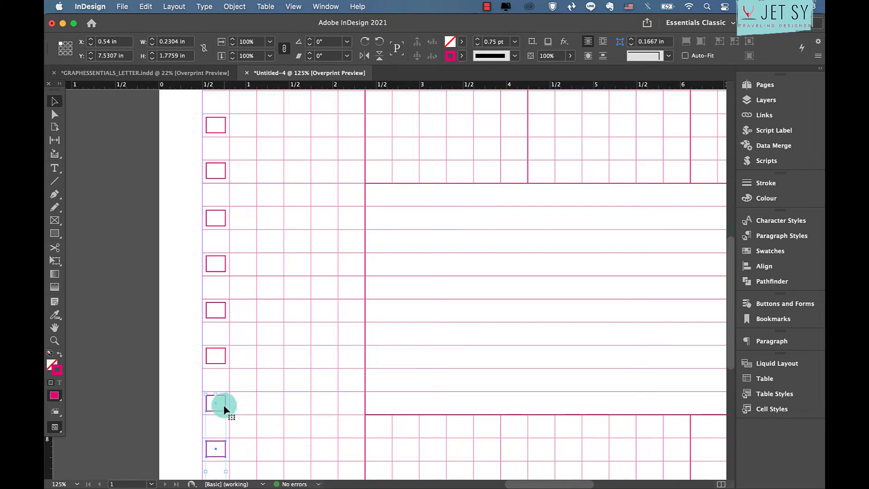
Duplicate the lowest checkbox twice more on every second row to fill the rest of the first column.
scroll(225, 410, "down", 10)
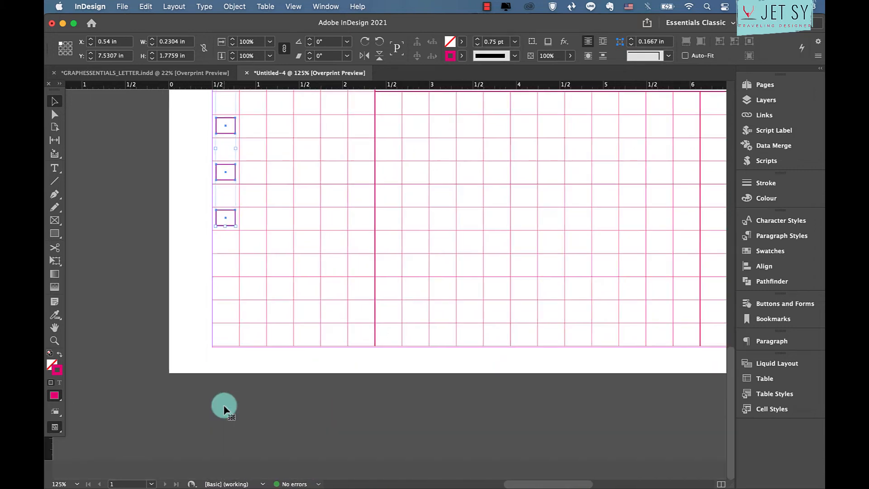
left_click(190, 247)
left_click(225, 215)
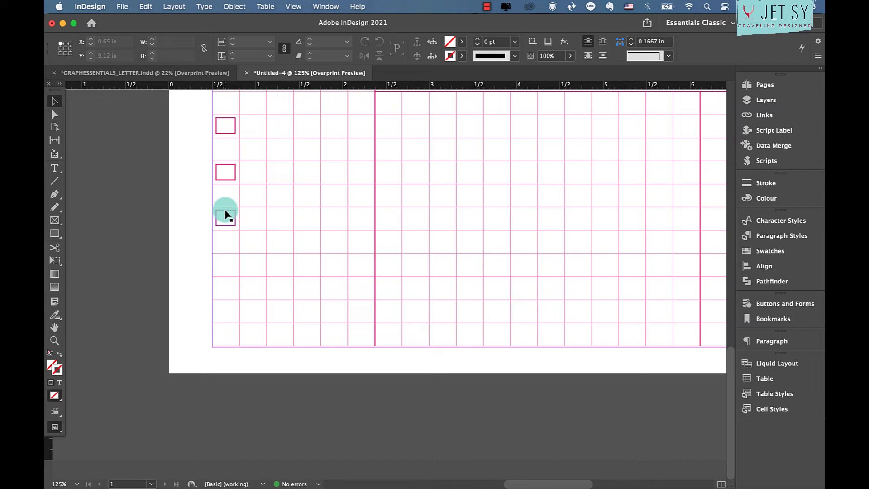
left_click_drag(225, 215, 223, 313)
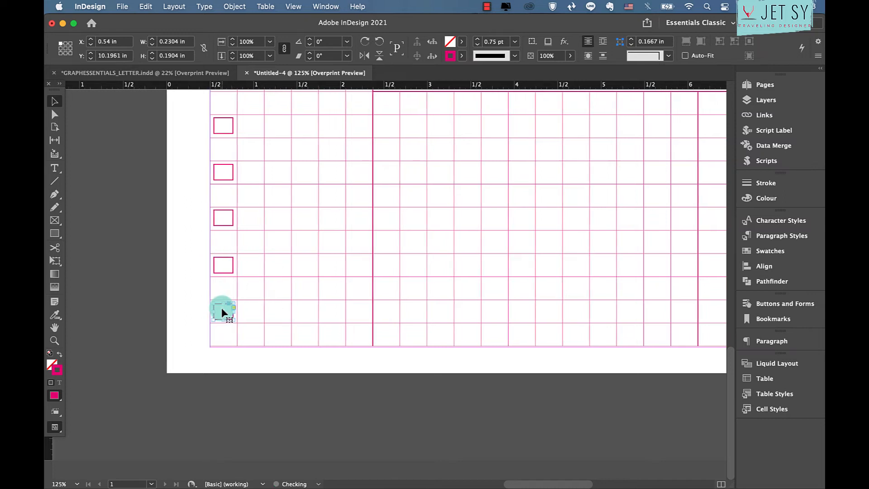
Draw a small circle about 0.1 in in diameter in the upper-left cell of the grid section below the lined area.
scroll(221, 307, "up", 3)
scroll(222, 307, "right", 2)
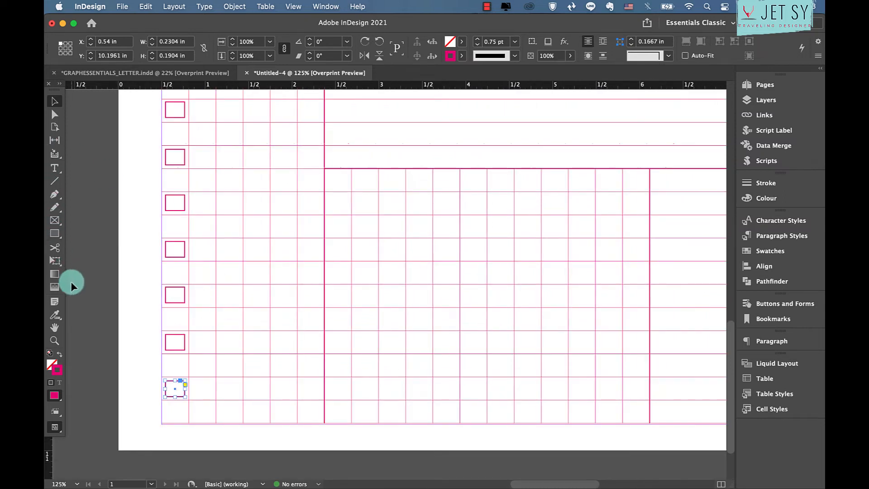
left_click_drag(55, 239, 91, 254)
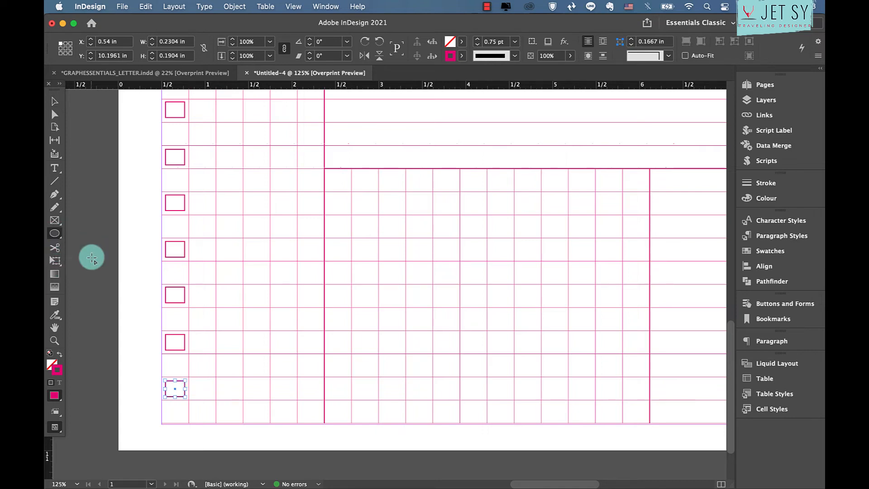
left_click_drag(336, 178, 337, 180)
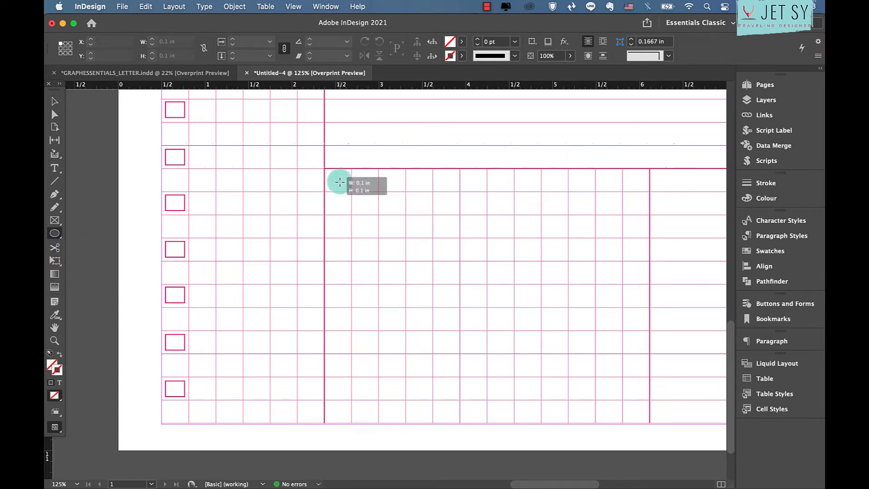
left_click(462, 41)
left_click(356, 111)
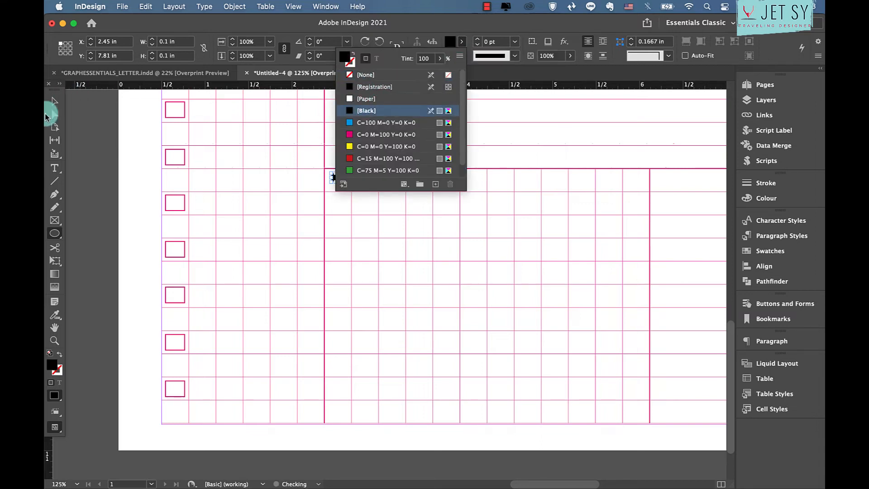
left_click(54, 102)
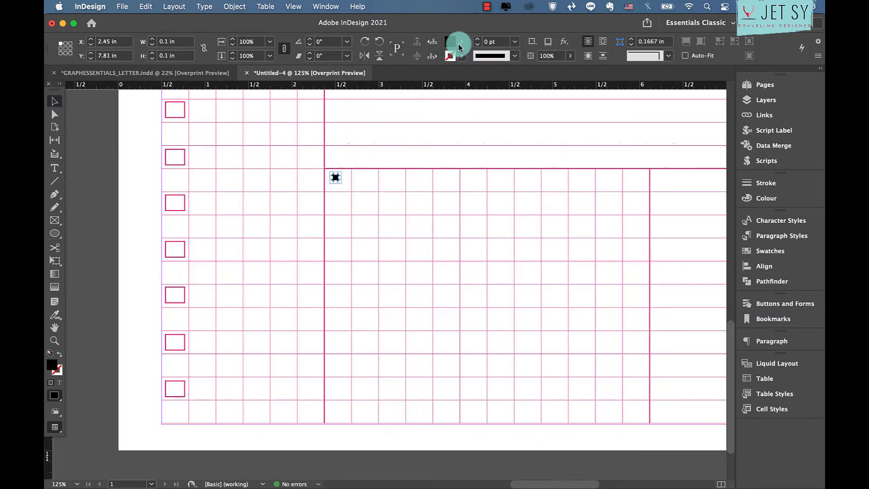
Fill the small circle with C=0 M=100 Y=0 K=0.
left_click(462, 41)
left_click(362, 134)
left_click(55, 101)
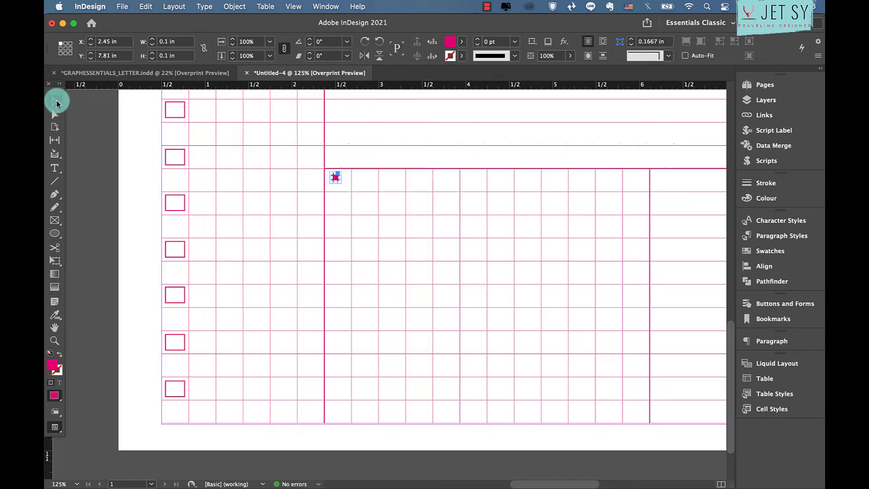
Centre the dot in its cell and duplicate it on every second row to make six bullet dots, then deselect them.
left_click_drag(337, 179, 339, 227)
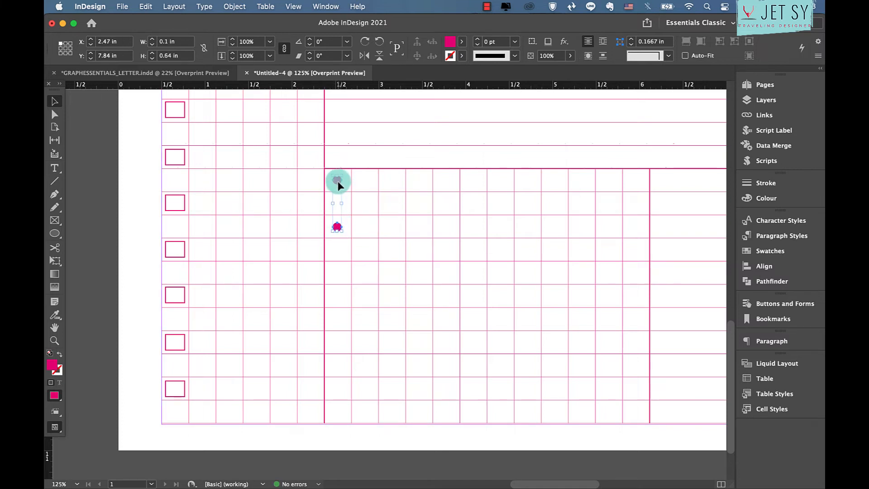
left_click_drag(338, 183, 340, 371)
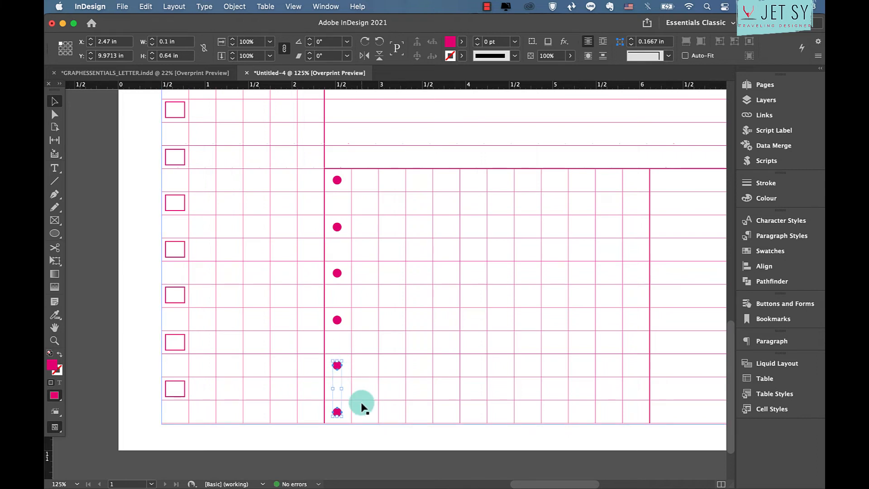
key("super+minus")
key("super+minus")
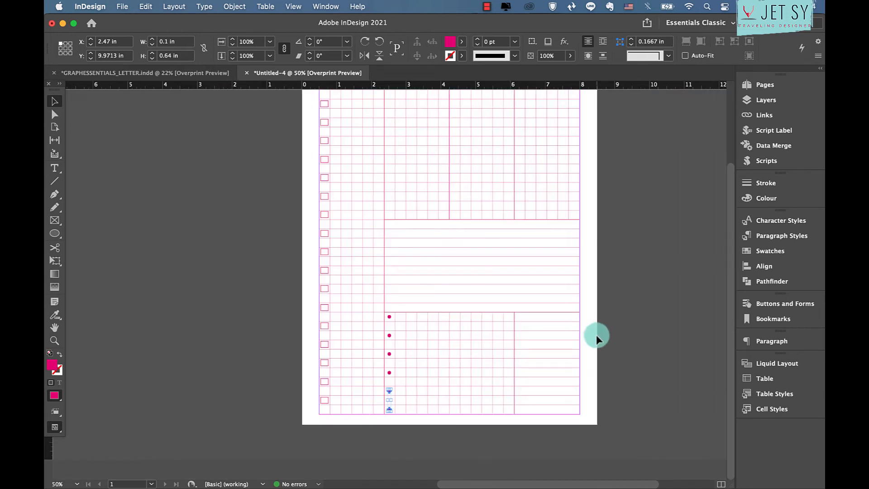
left_click(602, 322)
Switch to the preview screen mode and review the whole planner page.
key("w")
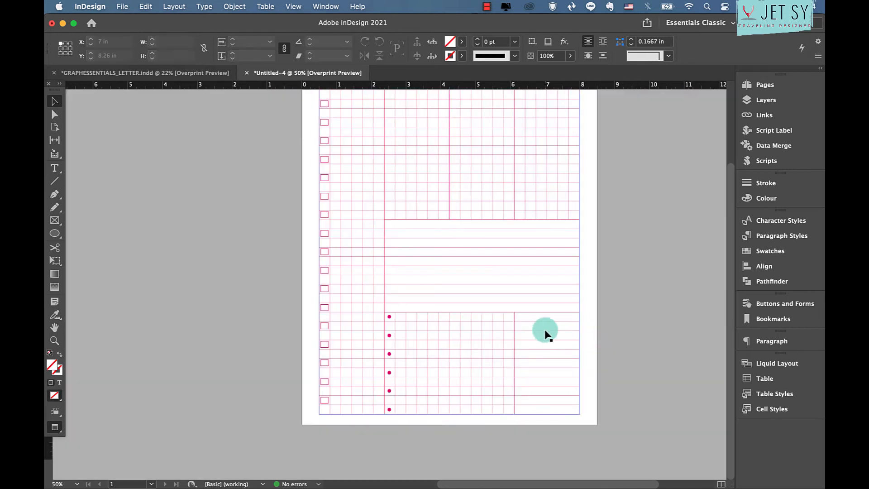
scroll(549, 339, "right", 2)
scroll(567, 330, "up", 2)
scroll(568, 330, "right", 2)
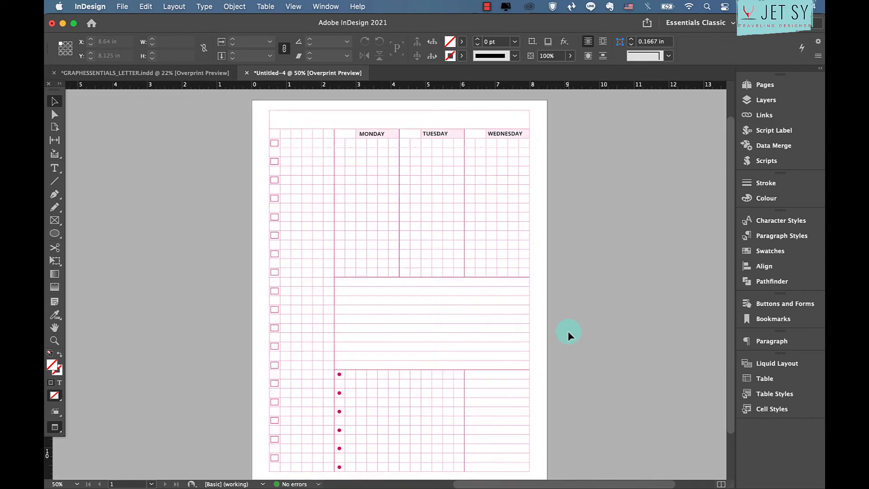
Duplicate page 1 of the document as a second page.
left_click(753, 85)
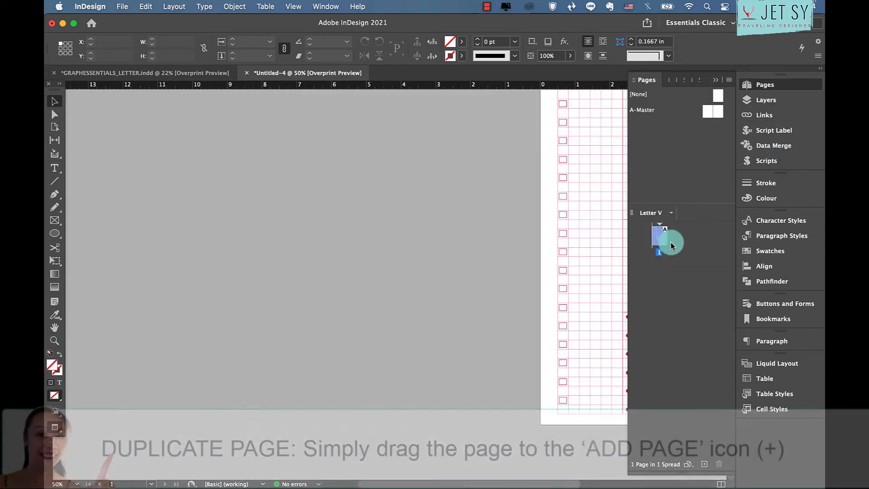
scroll(578, 297, "right", 10)
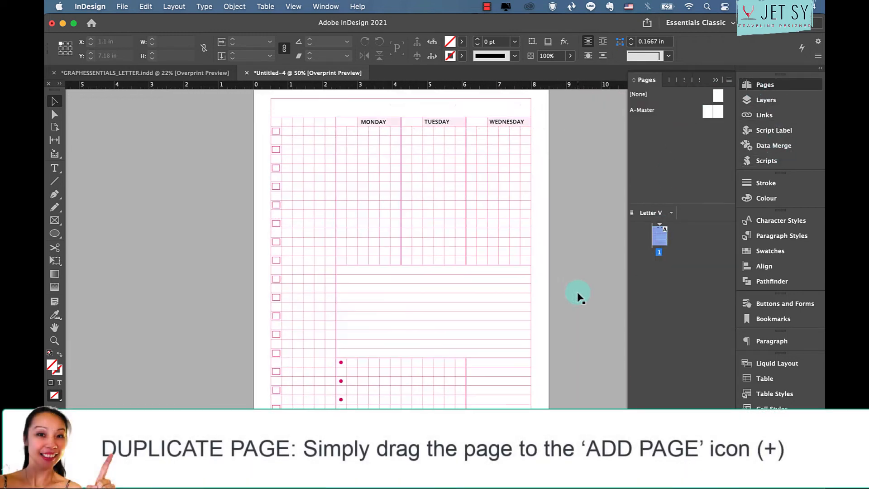
left_click_drag(655, 237, 703, 464)
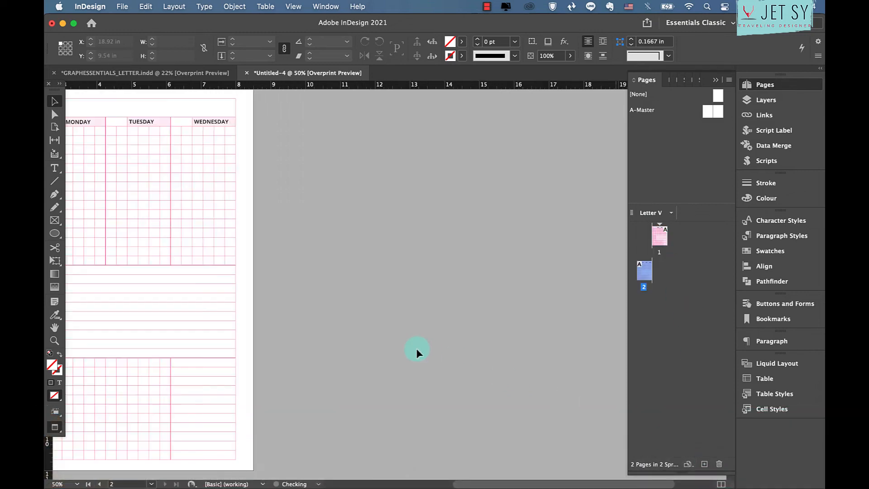
Delete all the checkboxes in the first column and all the bullet dots in the lower section of page 2.
scroll(417, 349, "left", 10)
scroll(417, 348, "left", 1)
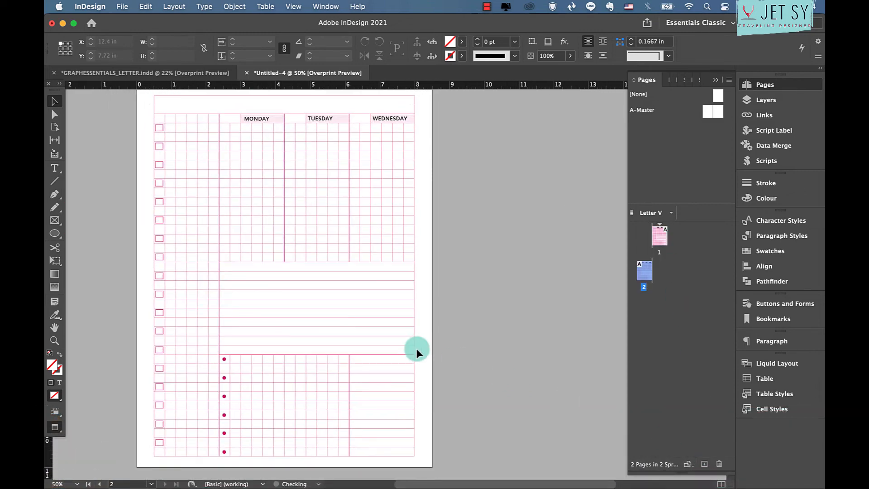
left_click_drag(138, 120, 161, 441)
key("Delete")
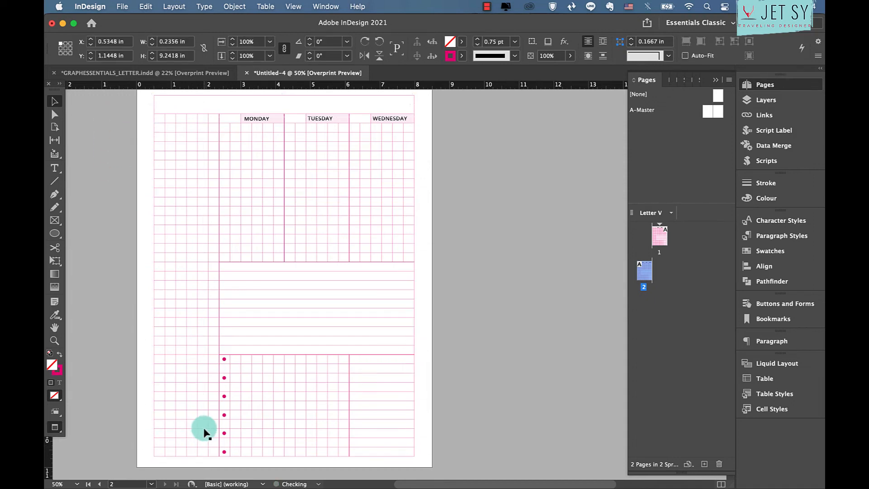
left_click_drag(226, 370, 223, 359)
left_click(211, 345, "shift")
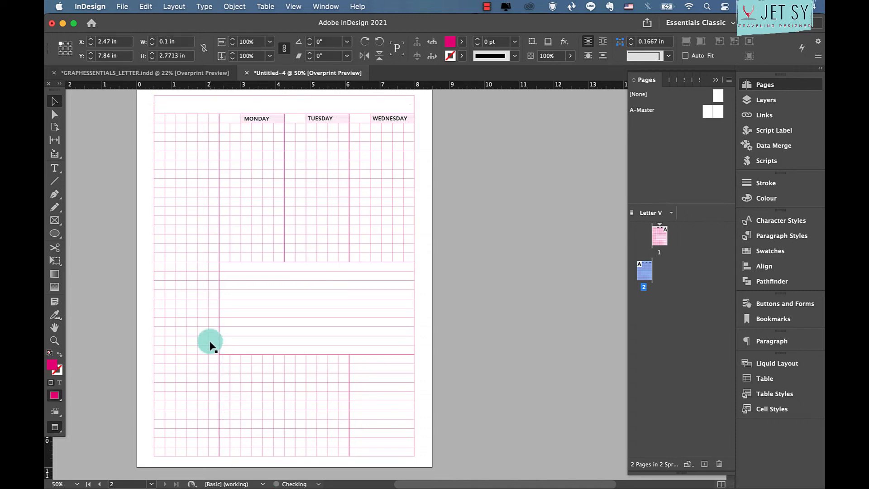
key("Delete")
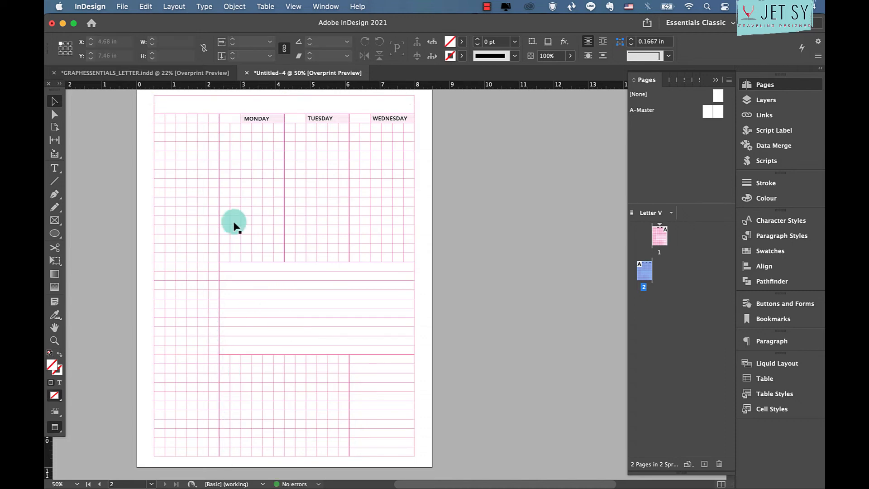
Give the inner vertical cell borders of page 2's lined middle section a C=0 M=100 Y=0 K=0 stroke.
key("t")
left_click_drag(224, 264, 419, 350)
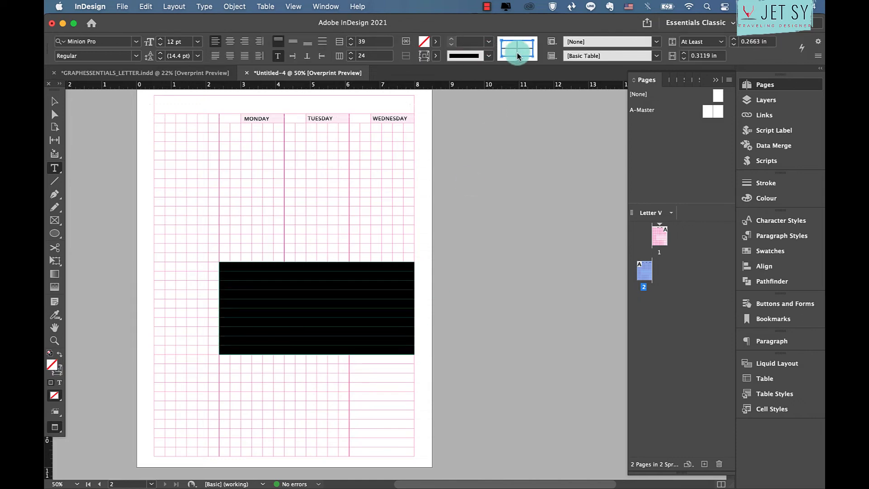
left_click(502, 53)
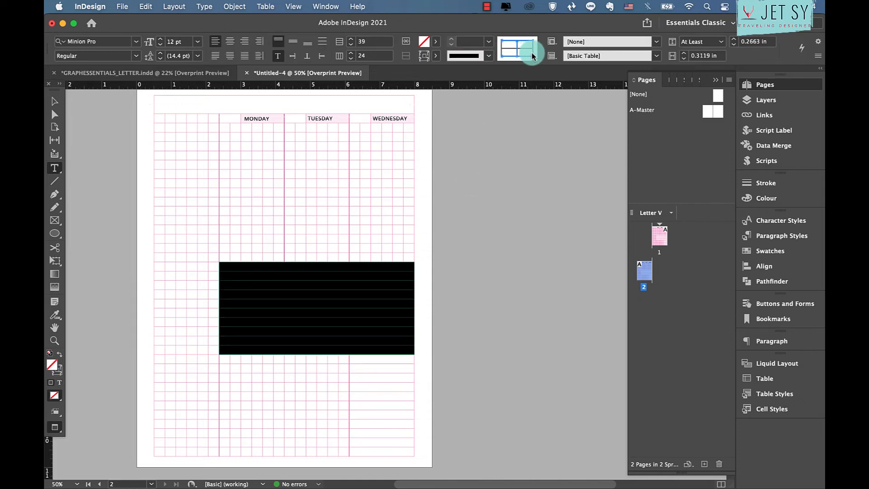
left_click(528, 58)
left_click(435, 58)
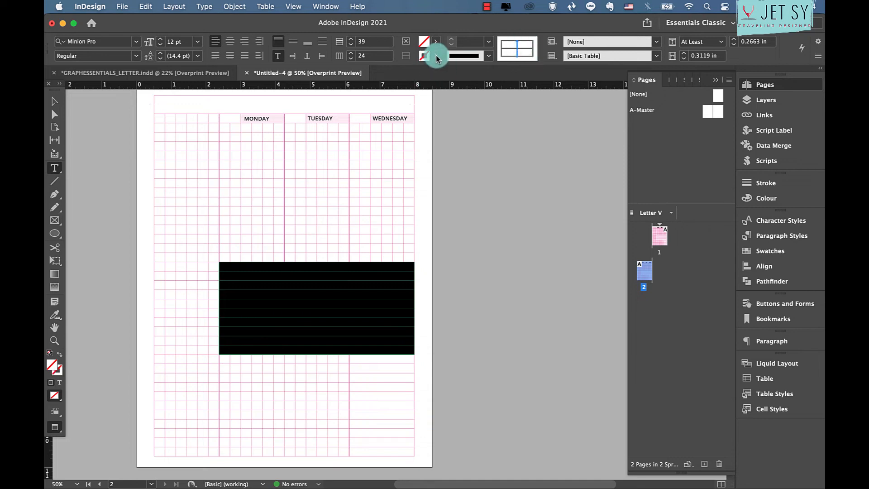
left_click(344, 148)
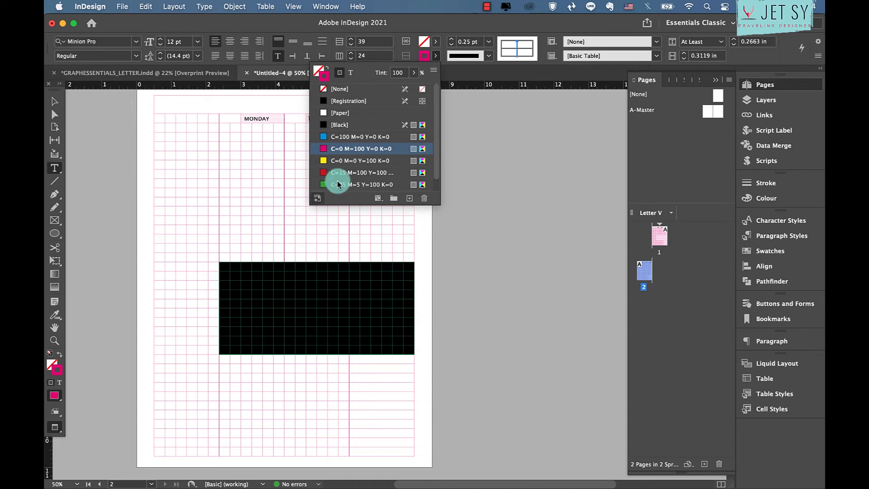
Set the stroke weight of the middle section's left border to 0.25 pt.
left_click(518, 46)
triple_click(502, 40)
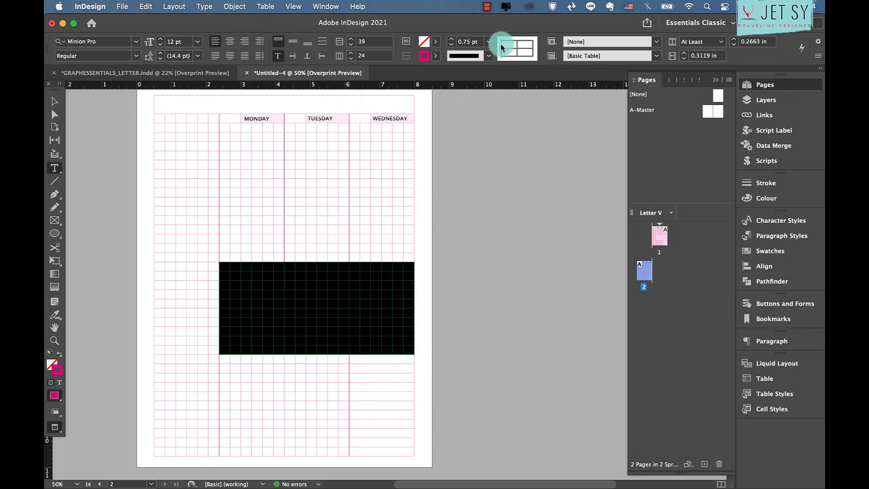
left_click(489, 41)
left_click(481, 66)
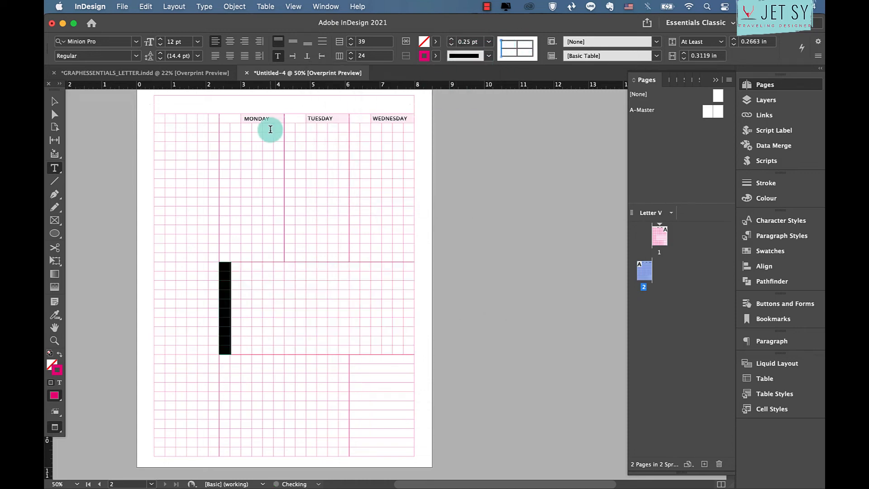
Set the top and bottom borders of the middle section's first-column block on page 2 to a 0.75 pt stroke.
left_click(158, 267)
mouse_move(159, 266)
left_mouse_down()
mouse_move(227, 341)
mouse_move(216, 353)
left_mouse_up()
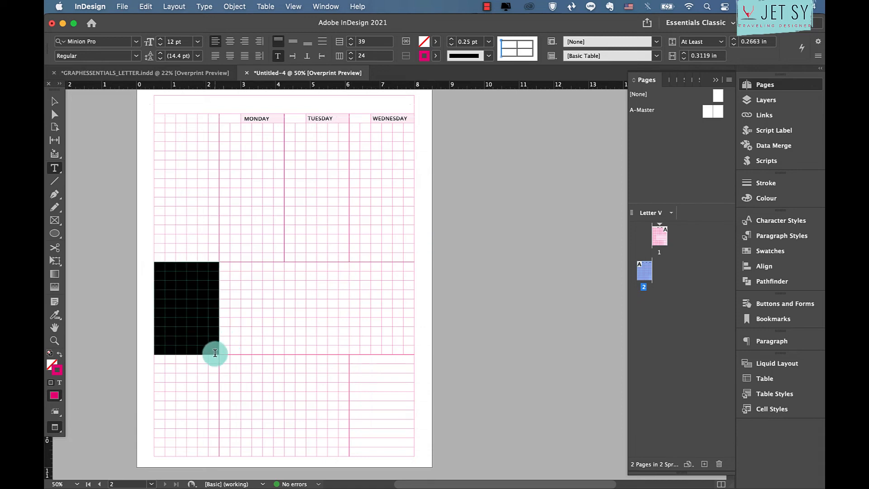
left_click(501, 43)
left_click(505, 41)
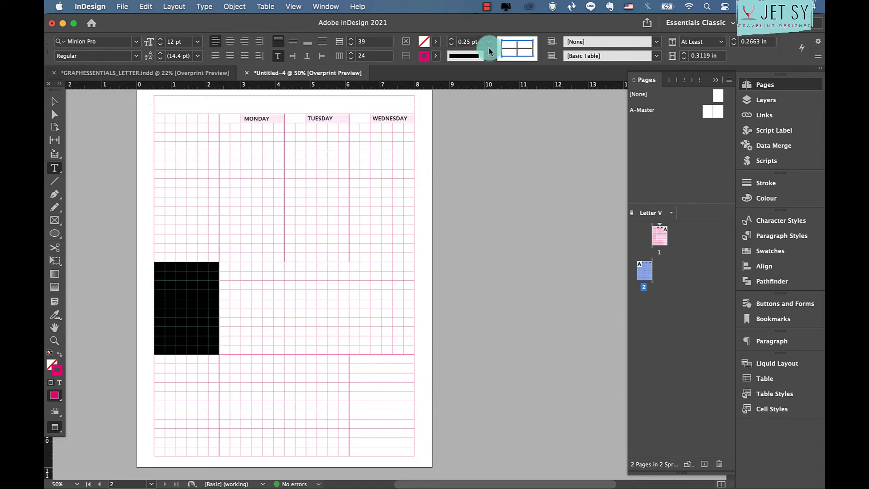
left_click(488, 42)
left_click(481, 86)
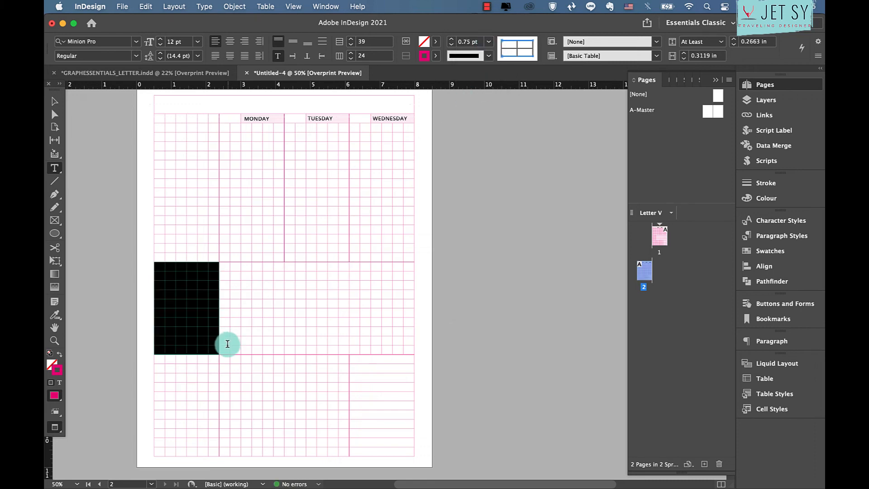
left_click(281, 329)
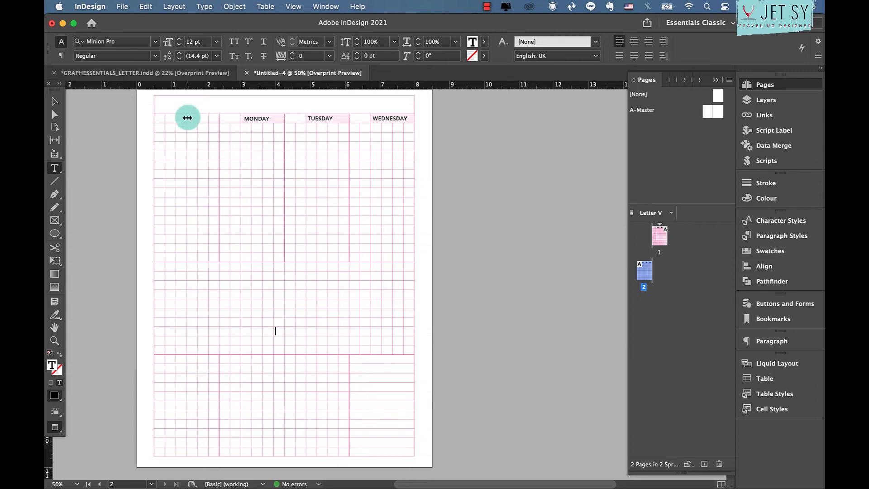
Merge the first two header cells above page 2's first column, and merge the four header cells beside them.
left_click_drag(161, 119, 209, 118)
left_click(172, 119)
right_click(172, 118)
left_click(193, 199)
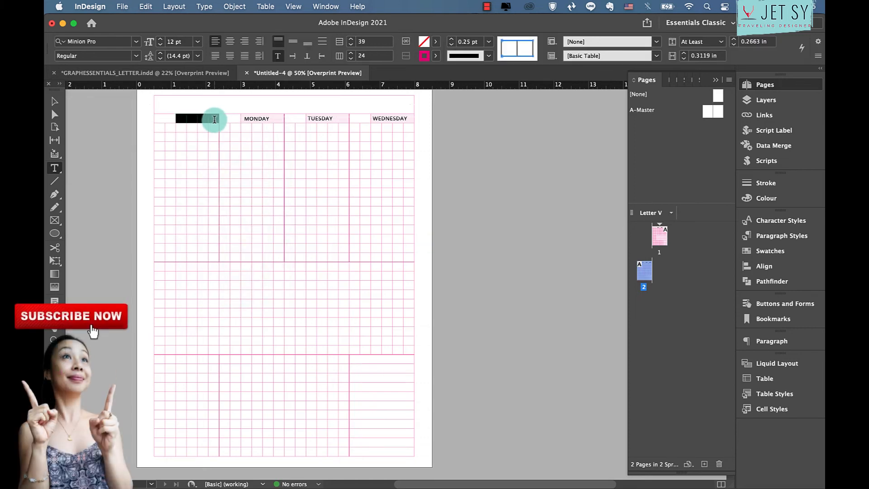
right_click(209, 119)
left_click(248, 203)
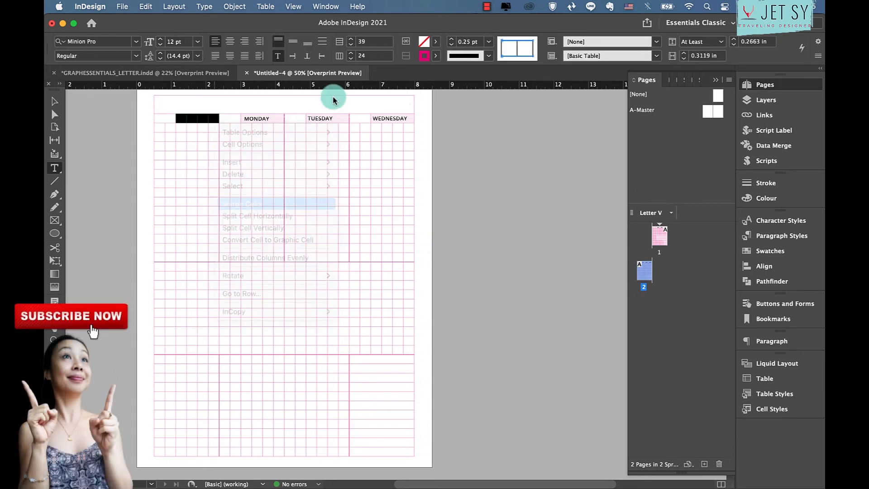
Fill the merged four-cell header with the C=0 M=100 Y=0 K=0 swatch at a 10% tint.
left_click(435, 41)
left_click(340, 135)
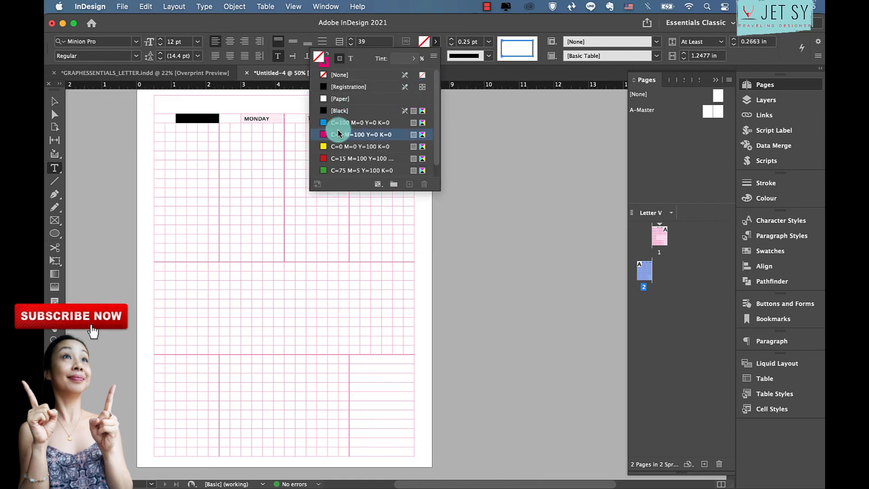
left_click(400, 58)
type("10")
key("Return")
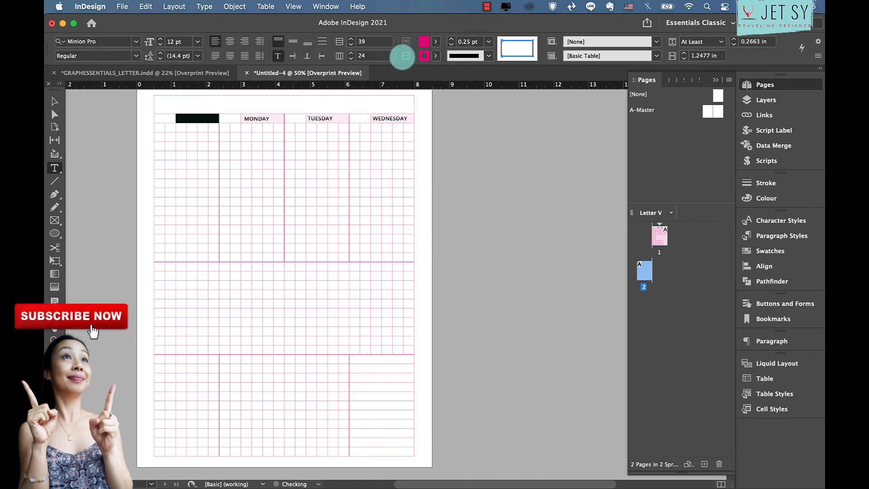
Copy the MONDAY label into the empty tinted header of the first column and change it to THURSDAY.
double_click(259, 116)
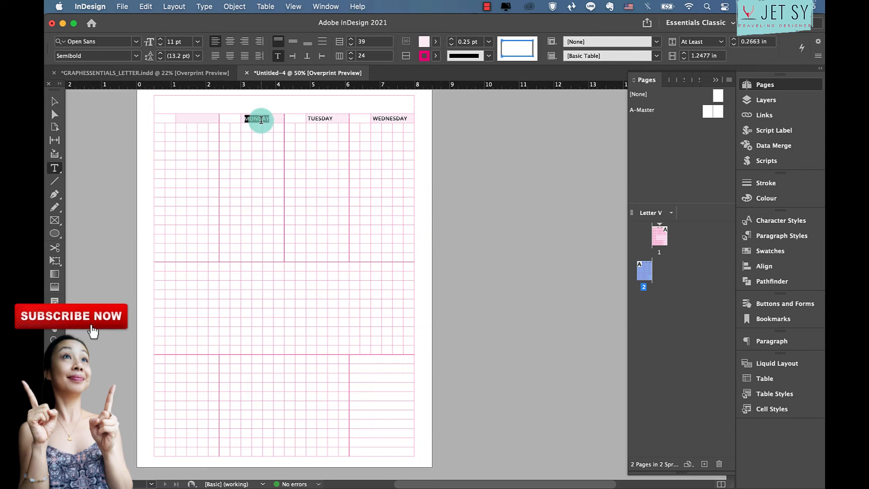
type("MONDAY")
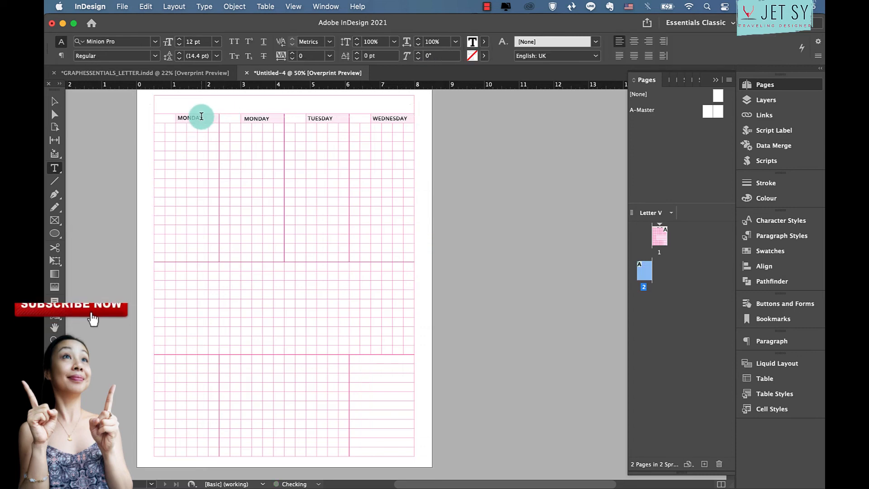
double_click(201, 116)
type("THURSDAY")
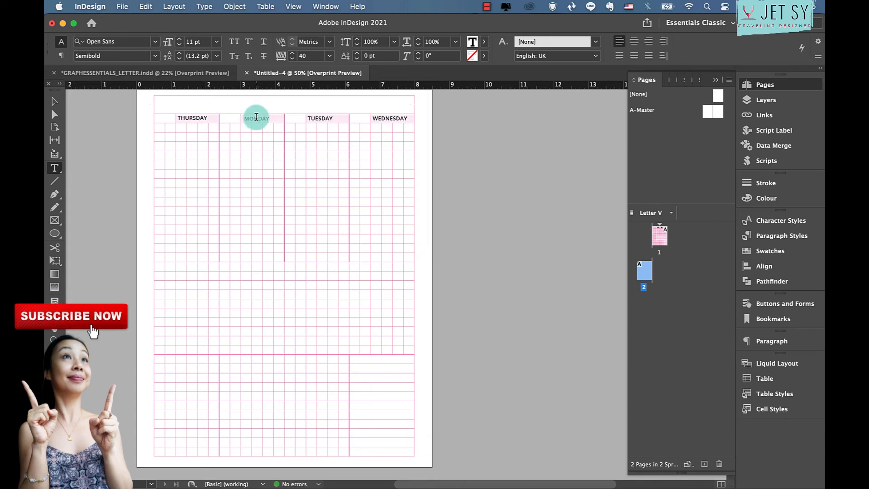
Replace the other three day headers with FRIDAY, SATURDAY and SUNDAY, and centre the THURSDAY label vertically in its cell.
type("FRID")
double_click(317, 118)
type("S")
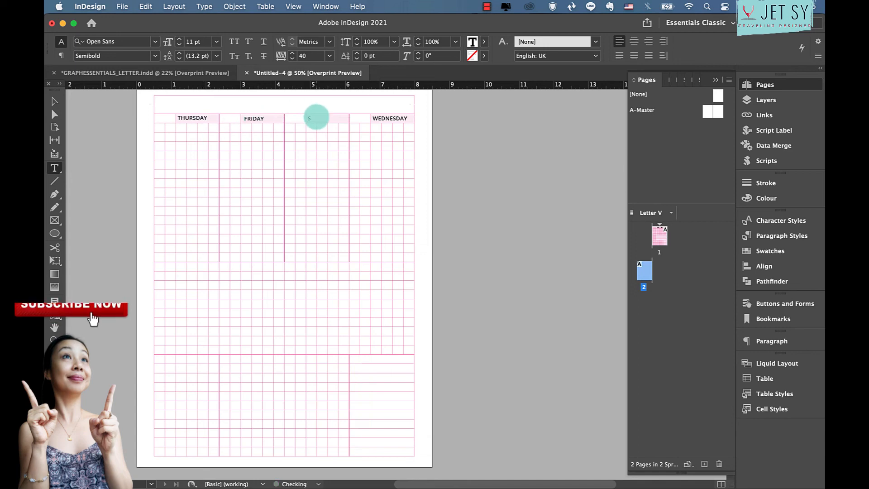
type("ATURDAY")
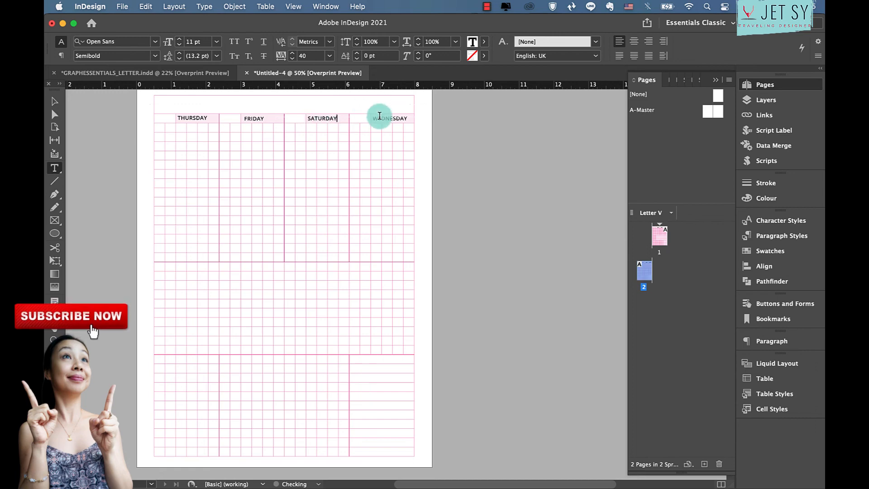
double_click(381, 120)
type("SUNDAY")
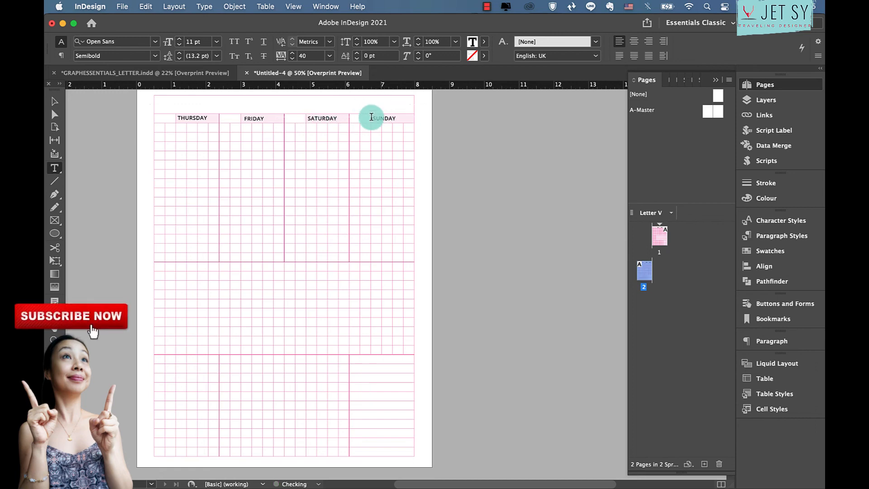
left_click_drag(193, 116, 194, 125)
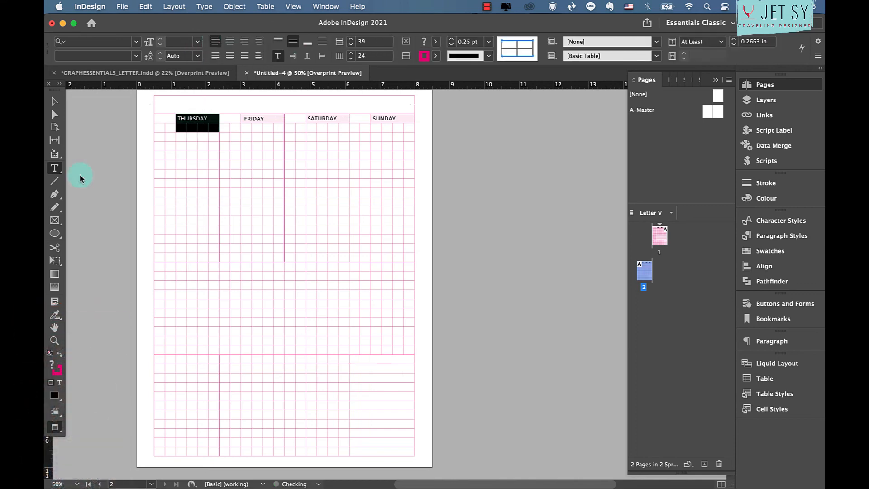
left_click(54, 100)
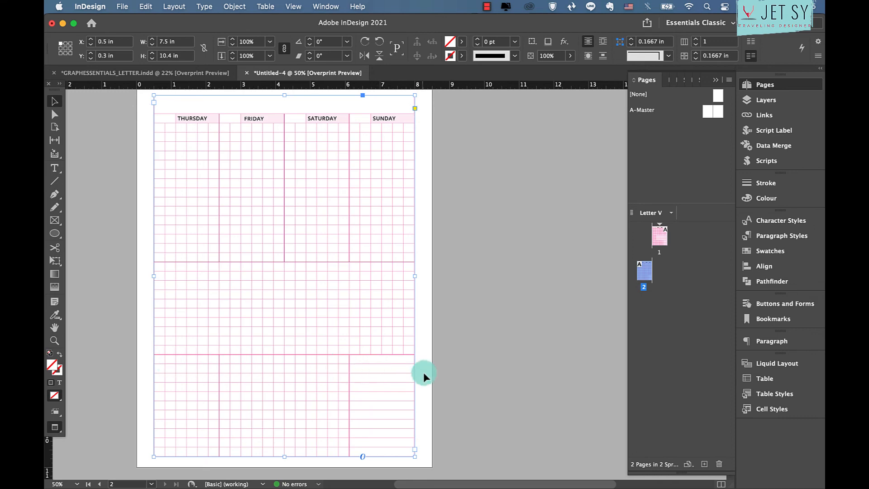
Give the inner vertical borders of the lined block below the SUNDAY column a C=0 M=100 Y=0 K=0 stroke.
double_click(357, 359)
left_click_drag(357, 359, 410, 461)
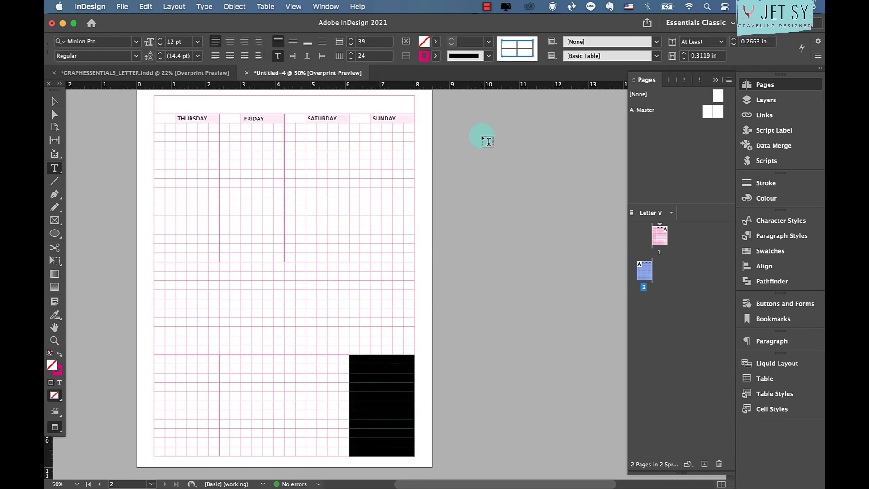
left_click(526, 57)
left_click(517, 52)
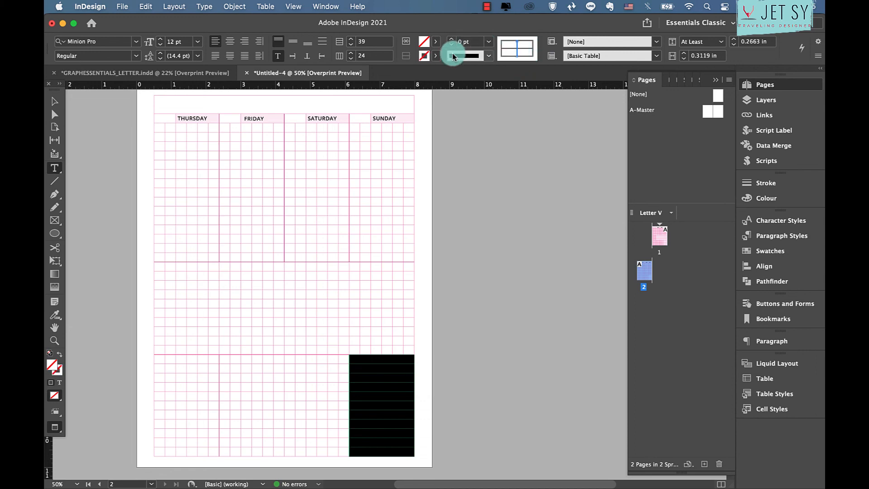
left_click(435, 55)
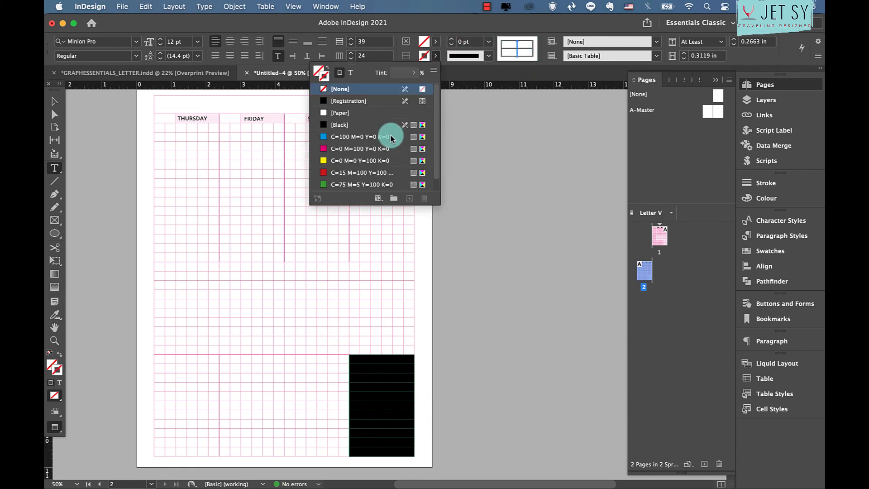
left_click(356, 148)
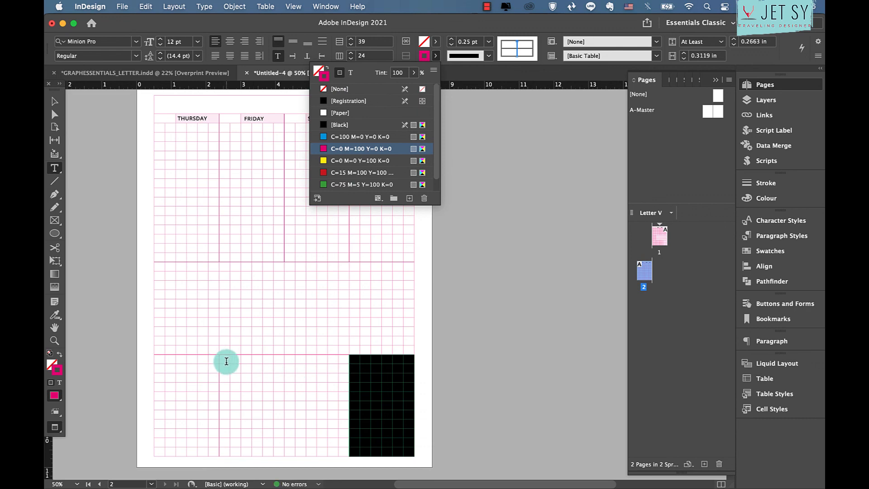
Set the inner vertical borders of the lower section's two middle columns to a None stroke, leaving ruled lines.
left_click_drag(227, 360, 342, 450)
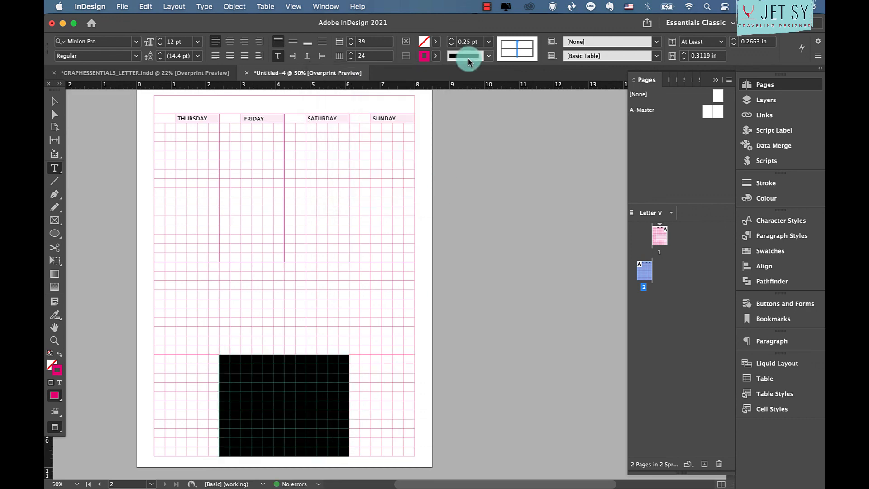
left_click(436, 56)
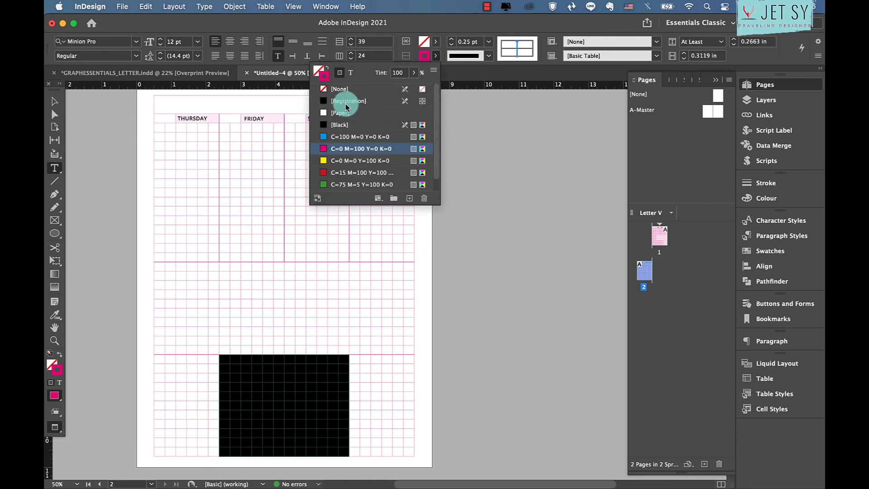
left_click(340, 89)
left_click(55, 102)
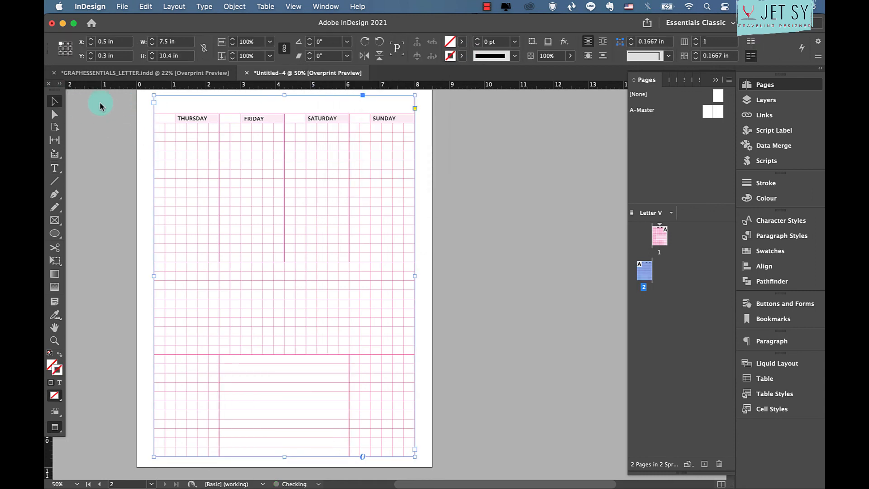
left_click(84, 126)
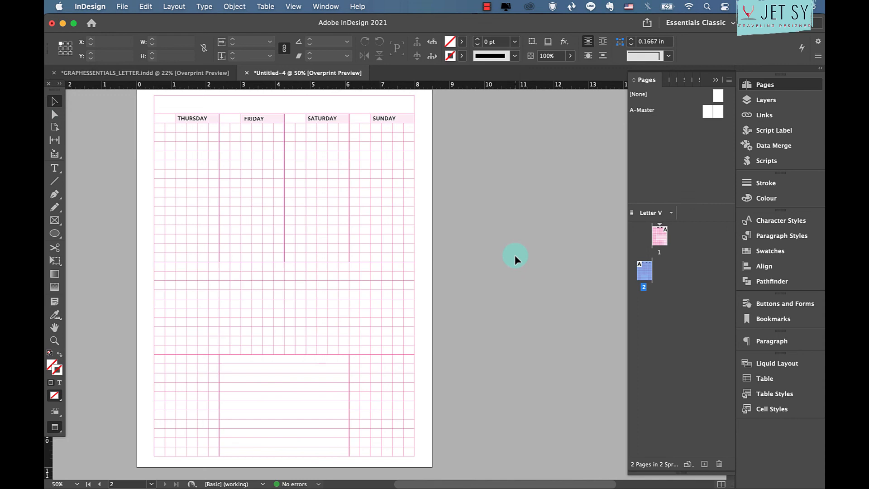
Review the finished layouts of page 1 and page 2, examining page 2's grid and border lines up close.
scroll(515, 256, "down", 1)
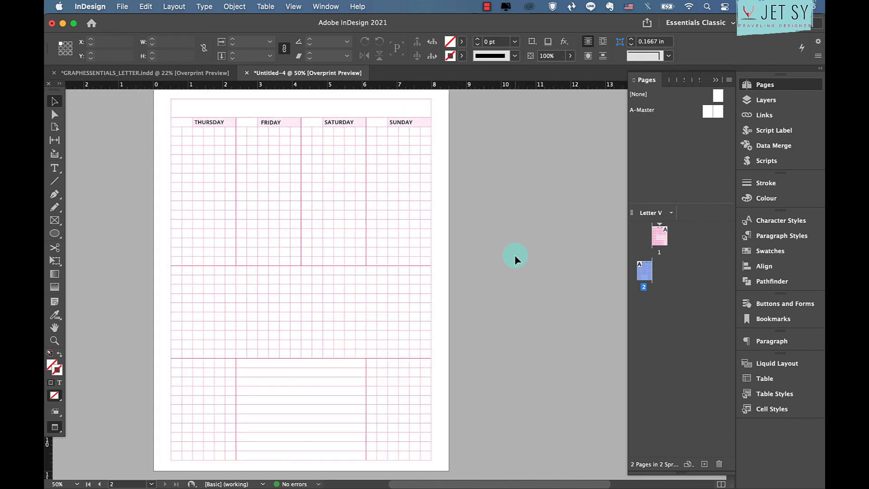
scroll(515, 256, "up", 5)
scroll(515, 257, "up", 10)
scroll(515, 256, "right", 3)
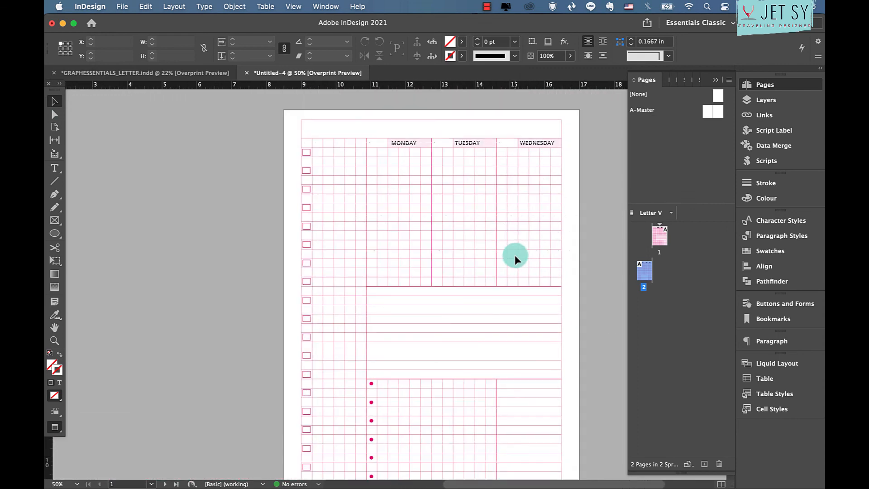
scroll(515, 259, "down", 10)
scroll(515, 259, "left", 4)
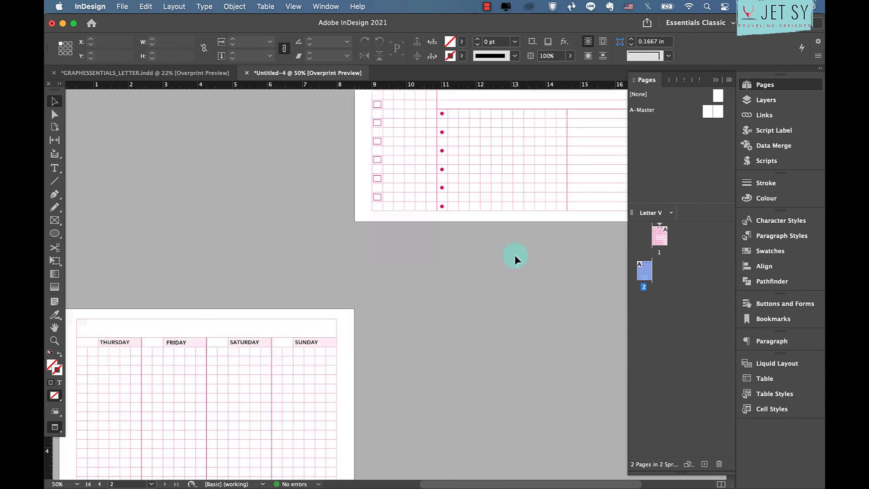
scroll(515, 258, "up", 1)
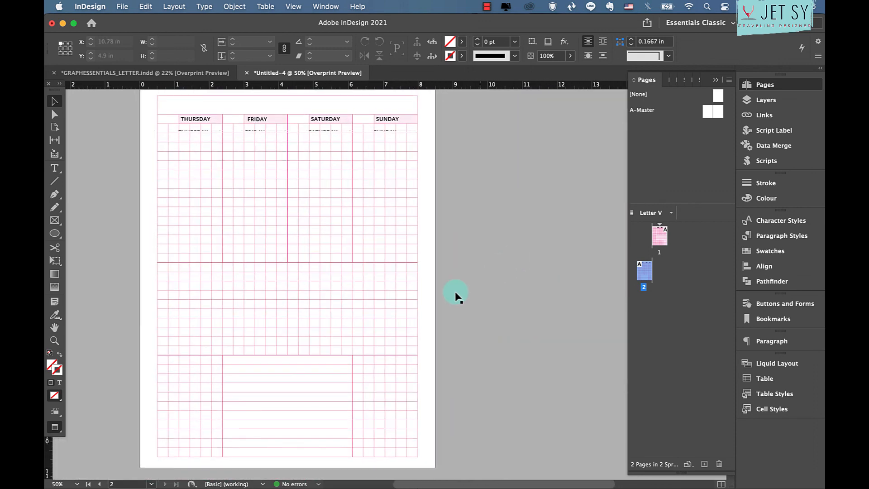
scroll(477, 267, "up", 5, "alt")
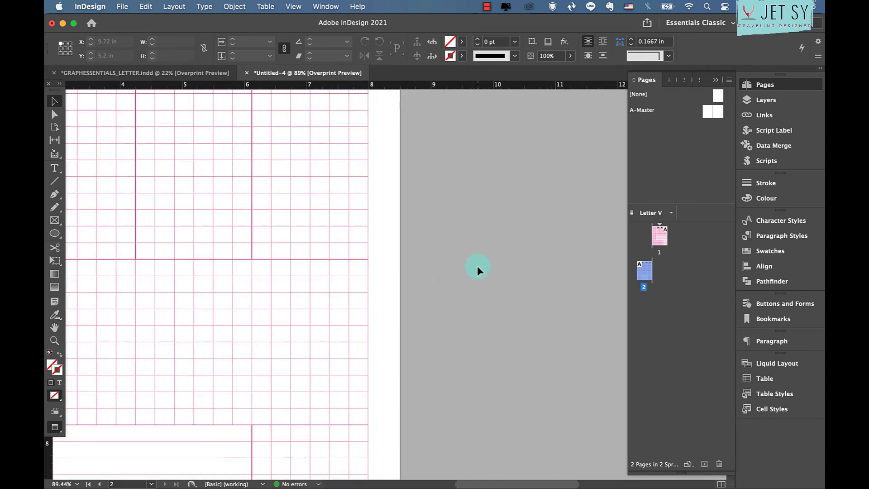
scroll(382, 260, "down", 4, "alt")
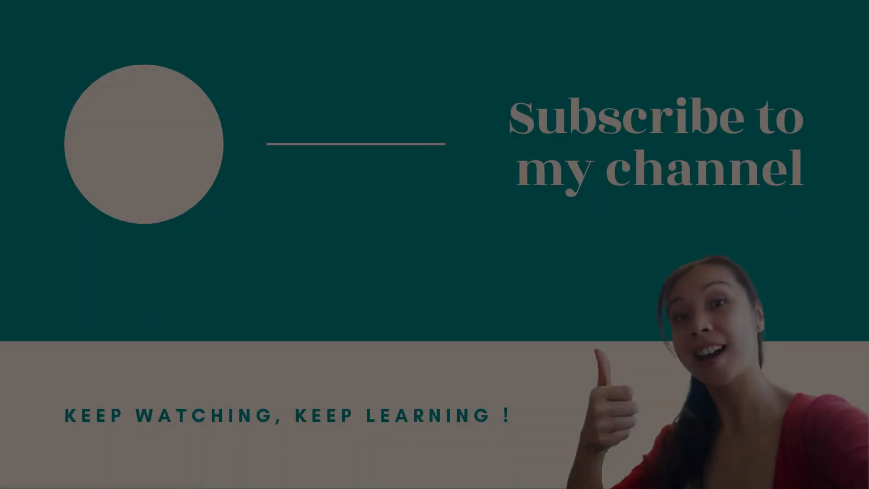